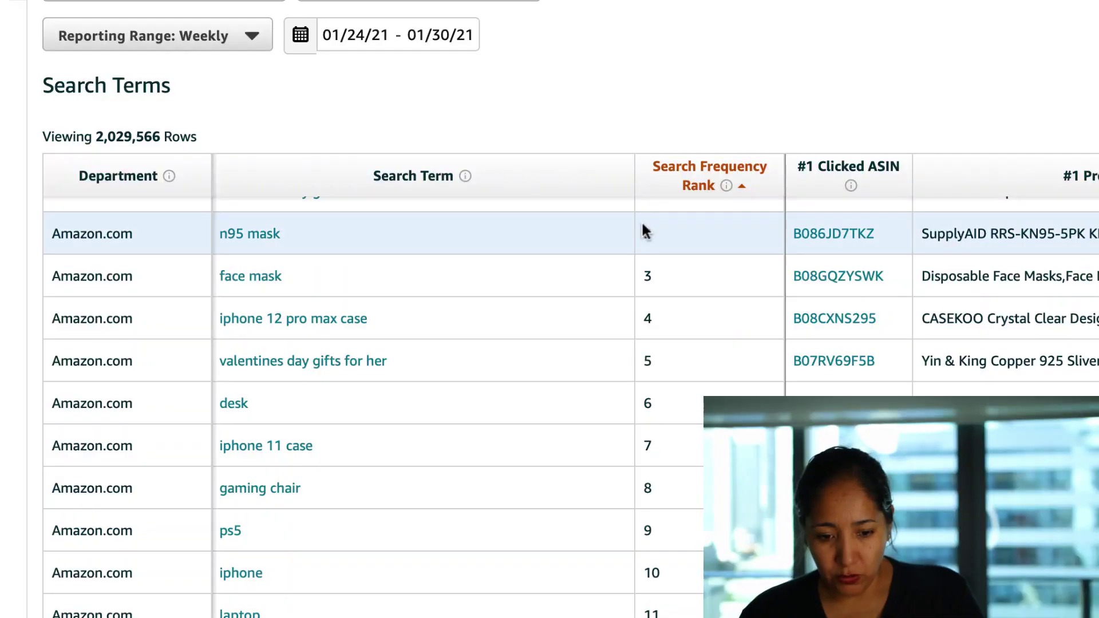
pyautogui.scroll(-1, 746, 9)
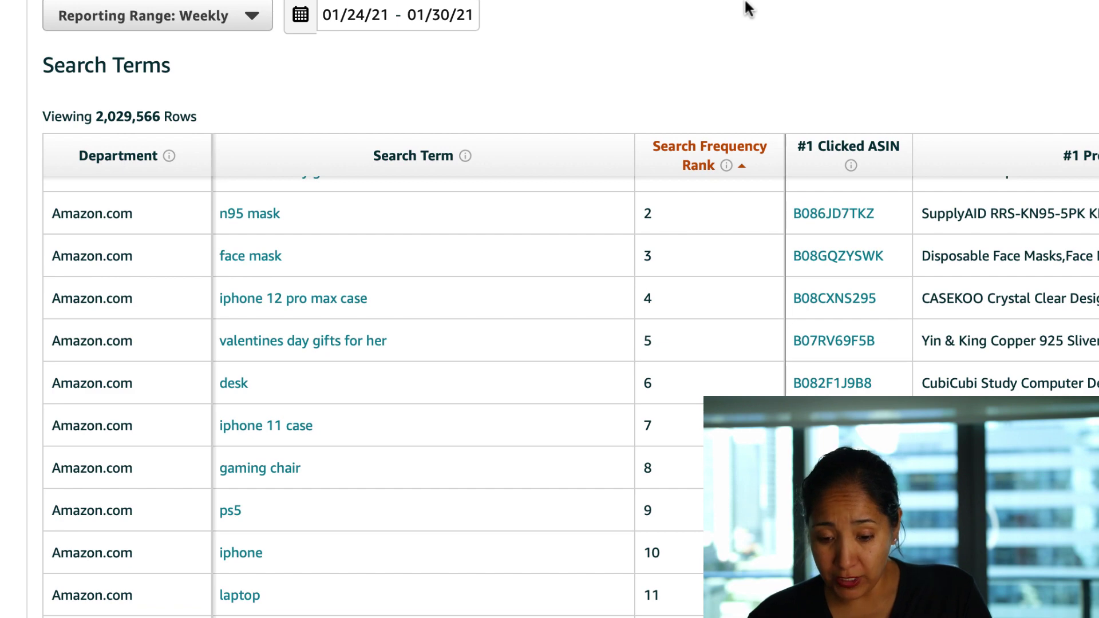
pyautogui.scroll(1, 506, 248)
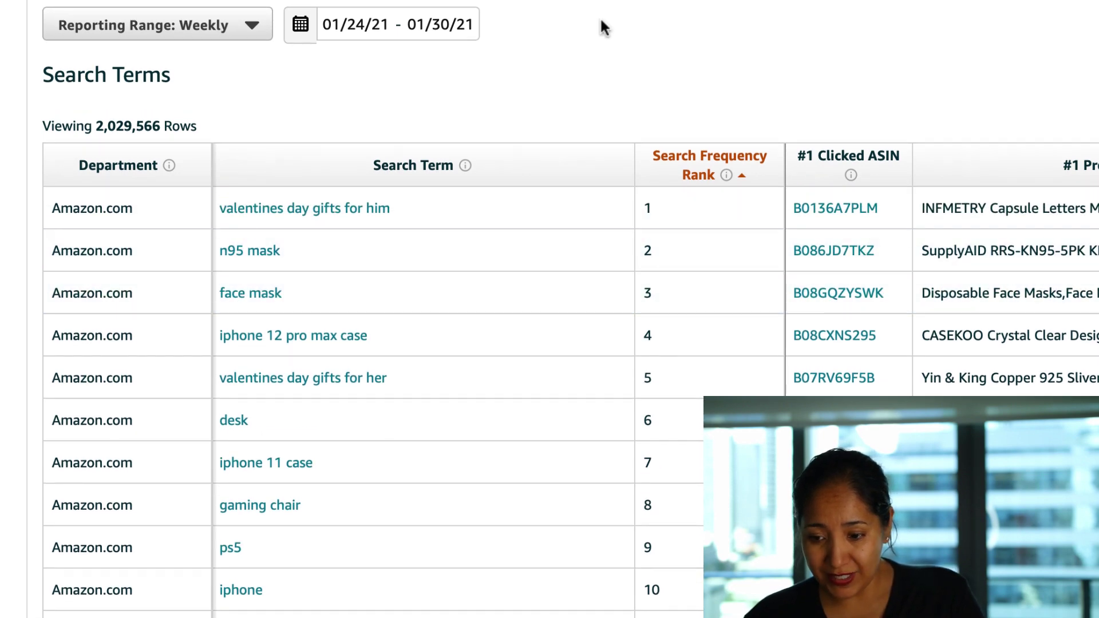
pyautogui.scroll(-1, 630, 6)
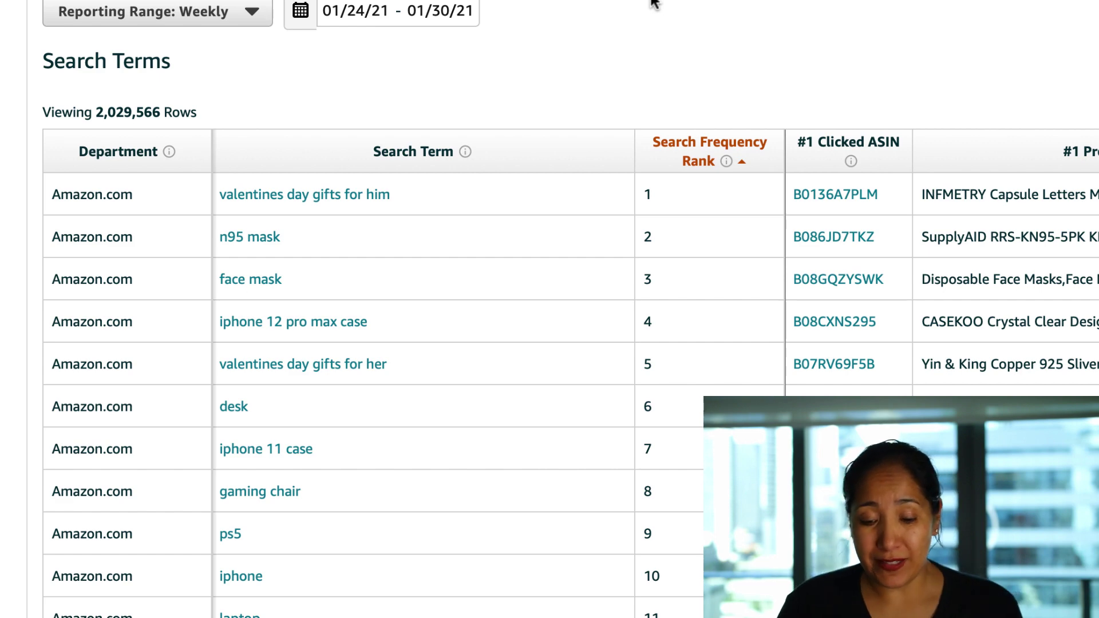
pyautogui.scroll(-1, 435, 318)
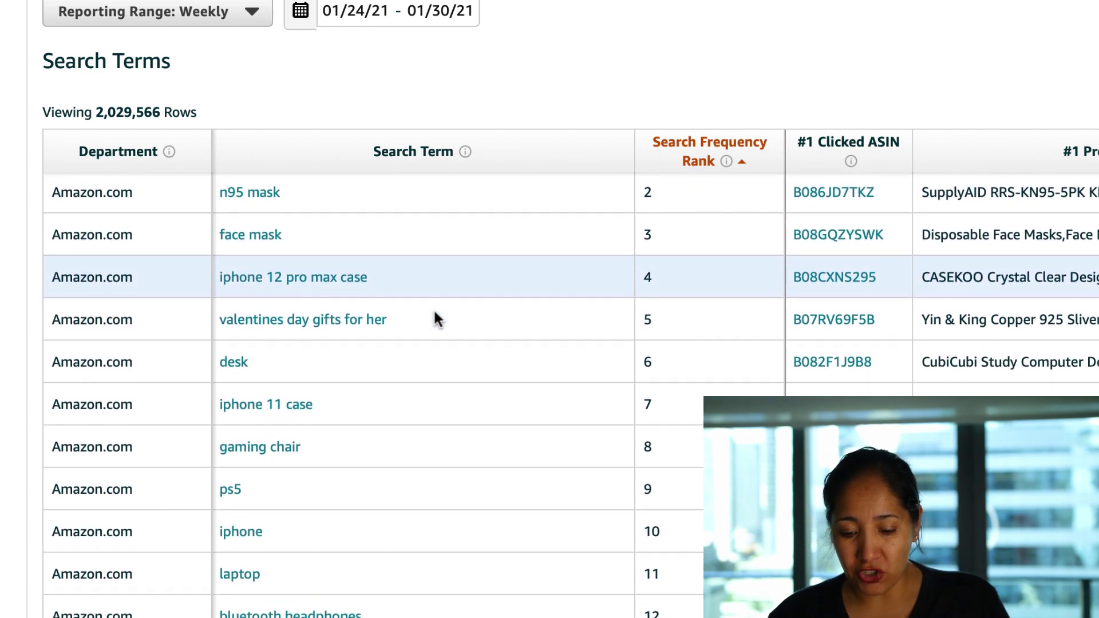
pyautogui.scroll(-5, 434, 315)
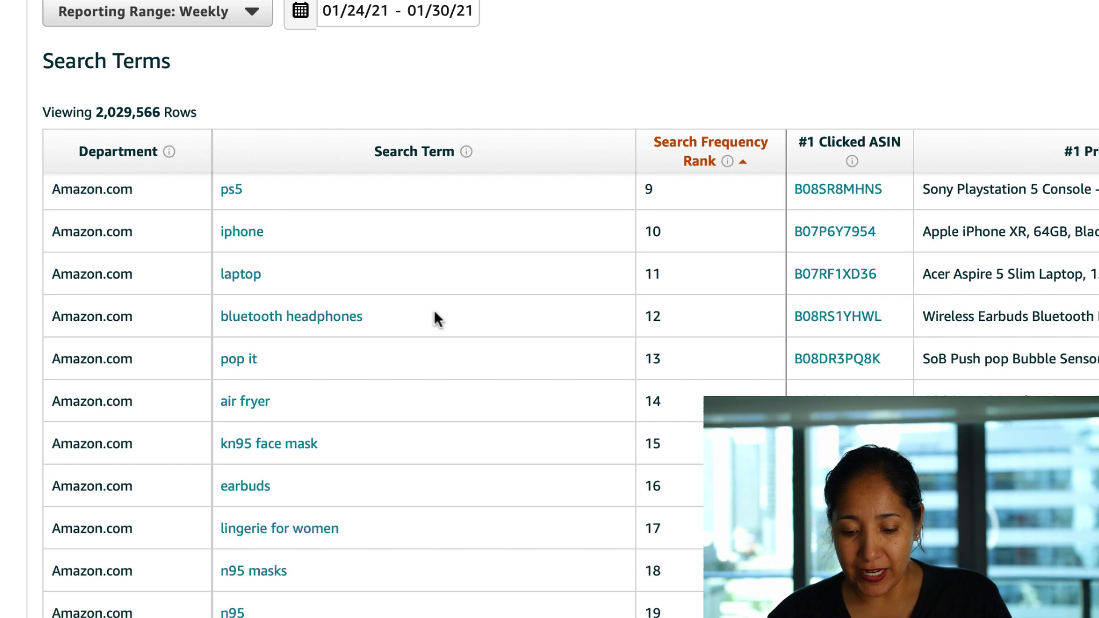
pyautogui.scroll(-3, 435, 315)
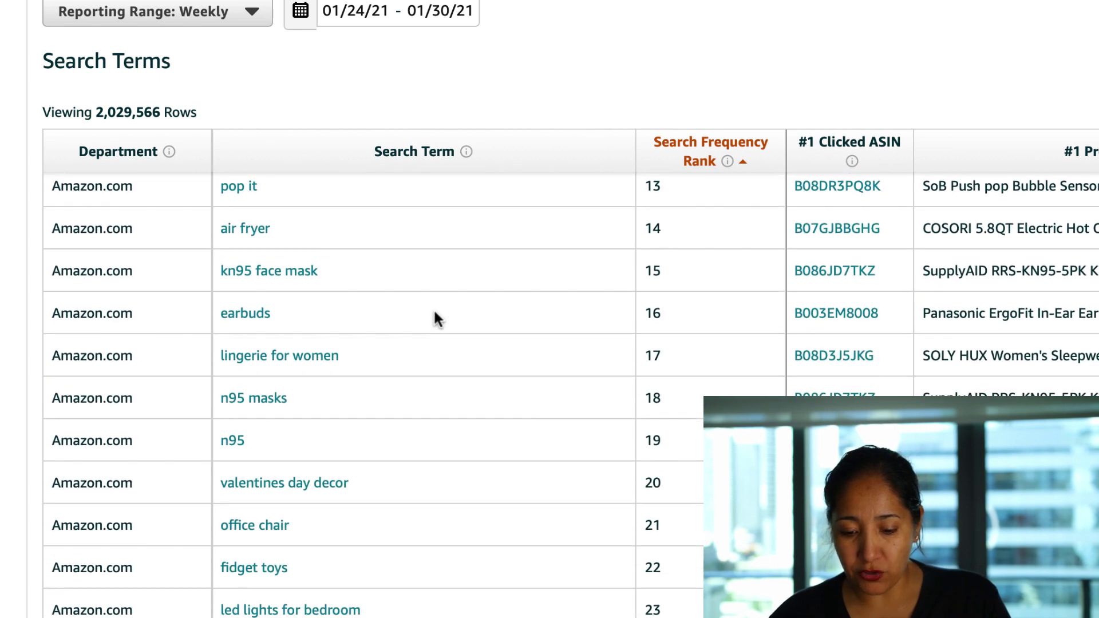
pyautogui.scroll(-1, 435, 314)
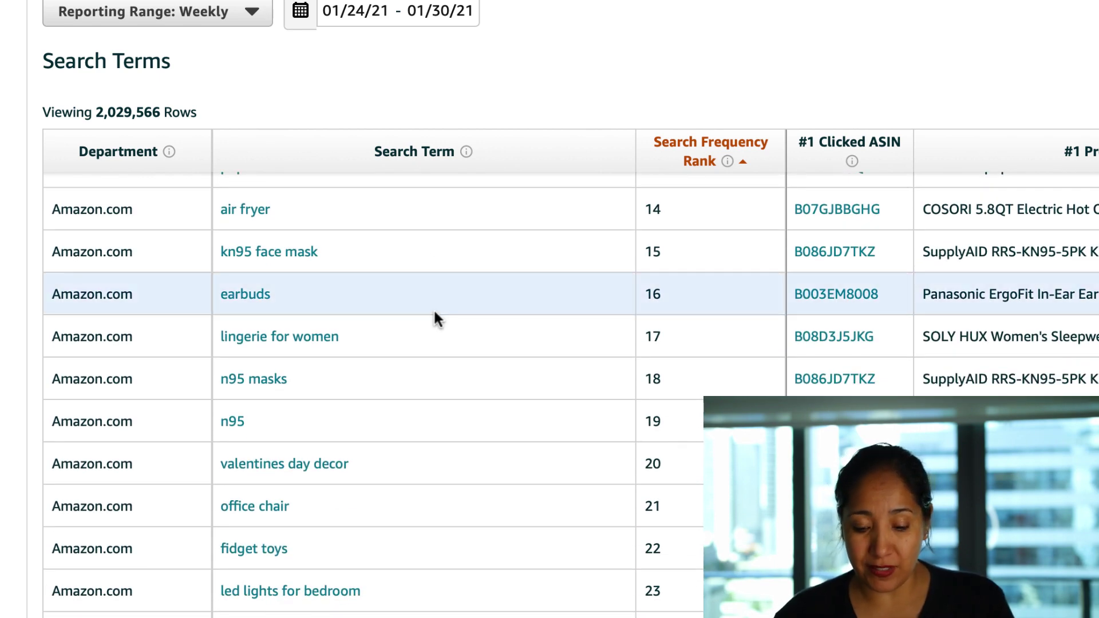
pyautogui.scroll(-1, 379, 426)
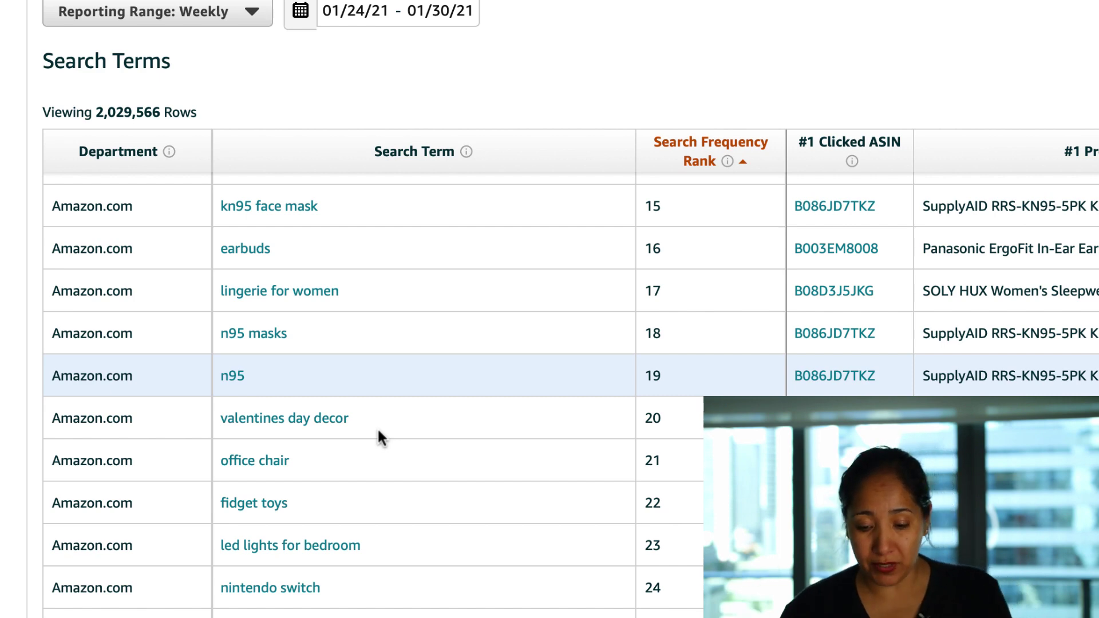
pyautogui.scroll(-2, 378, 432)
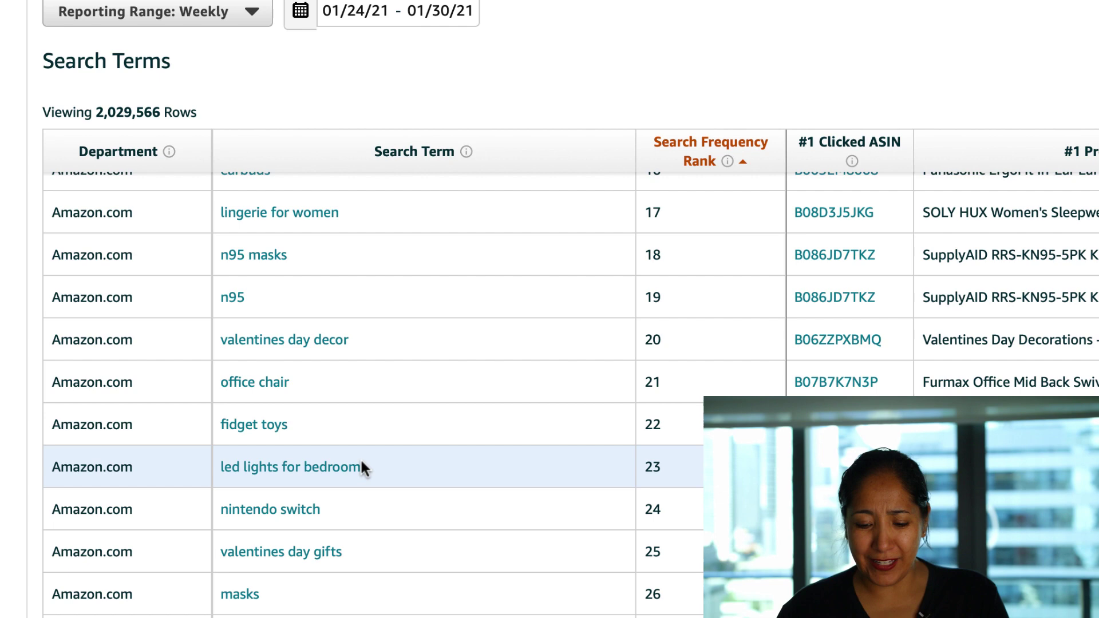
pyautogui.scroll(-3, 361, 464)
pyautogui.scroll(-2, 376, 486)
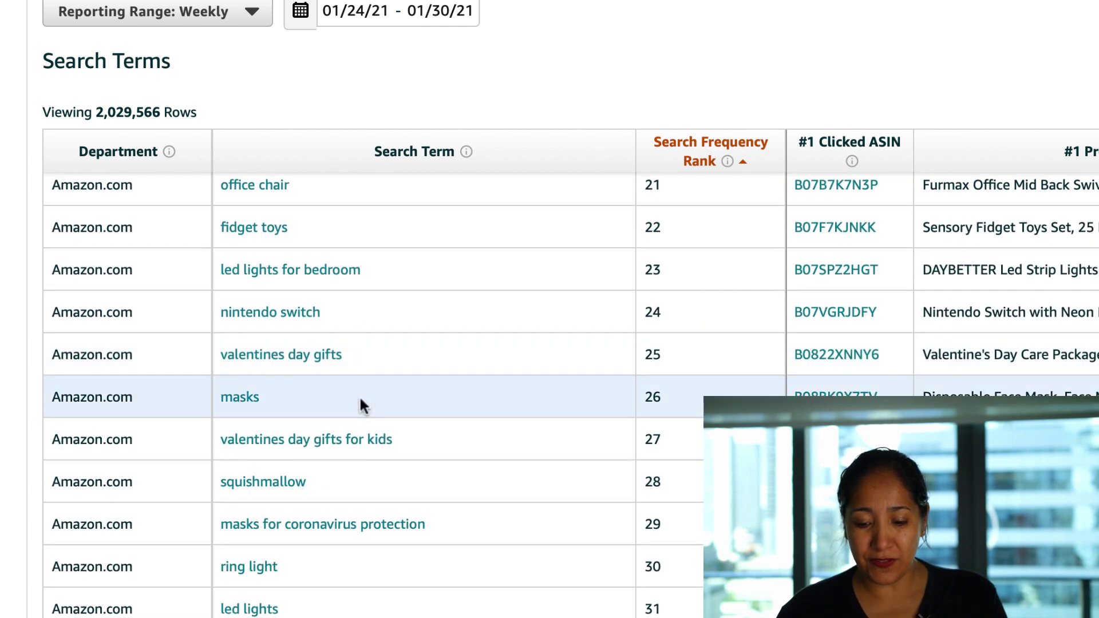
pyautogui.scroll(-20, 359, 481)
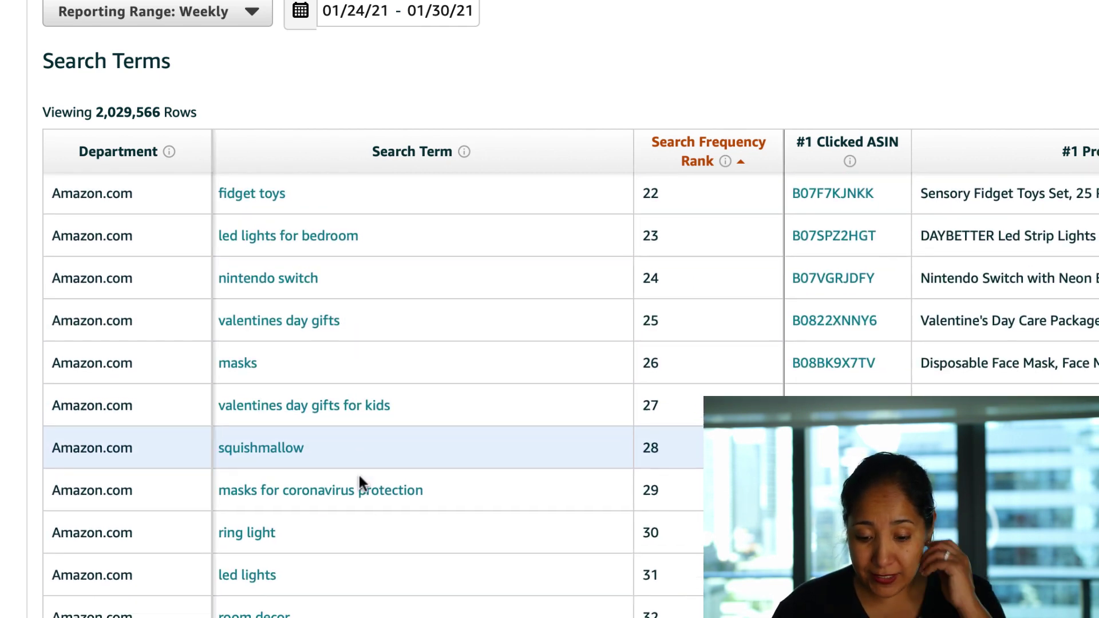
pyautogui.scroll(-9, 360, 482)
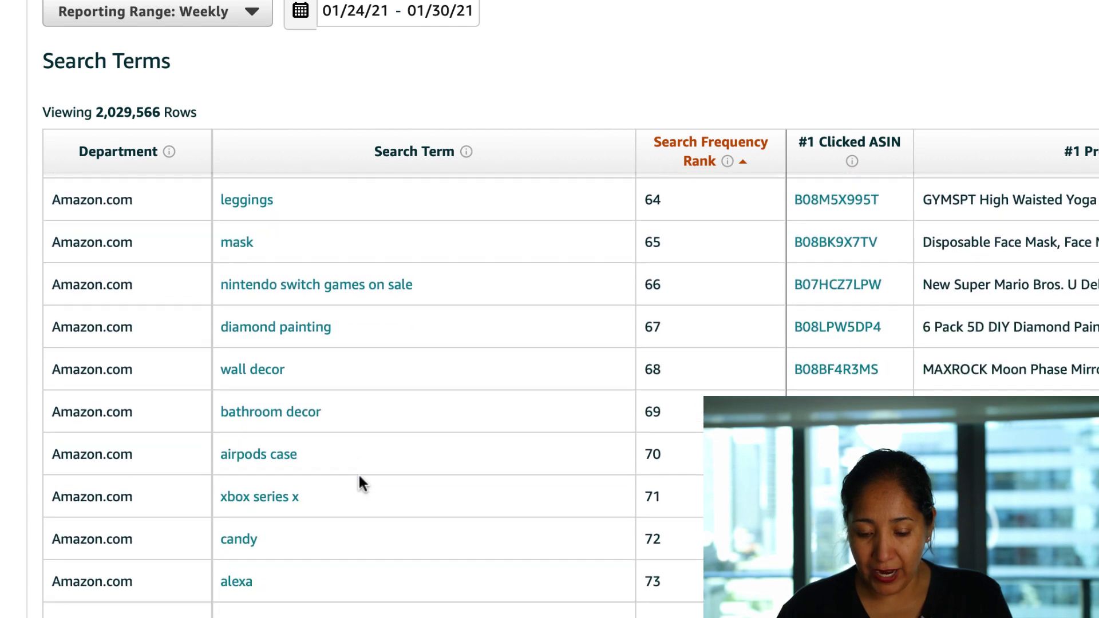
pyautogui.scroll(-1, 358, 483)
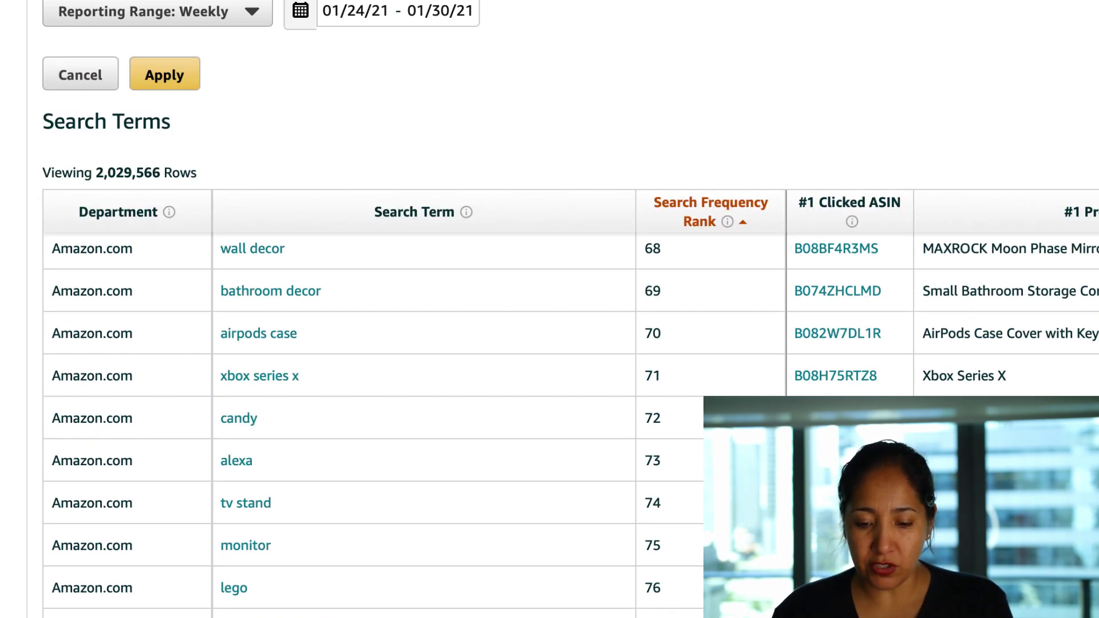
# Apply the coloring books filter to list its 144 search terms, led by 'coloring books' at rank 3,957
pyautogui.click(179, 74)
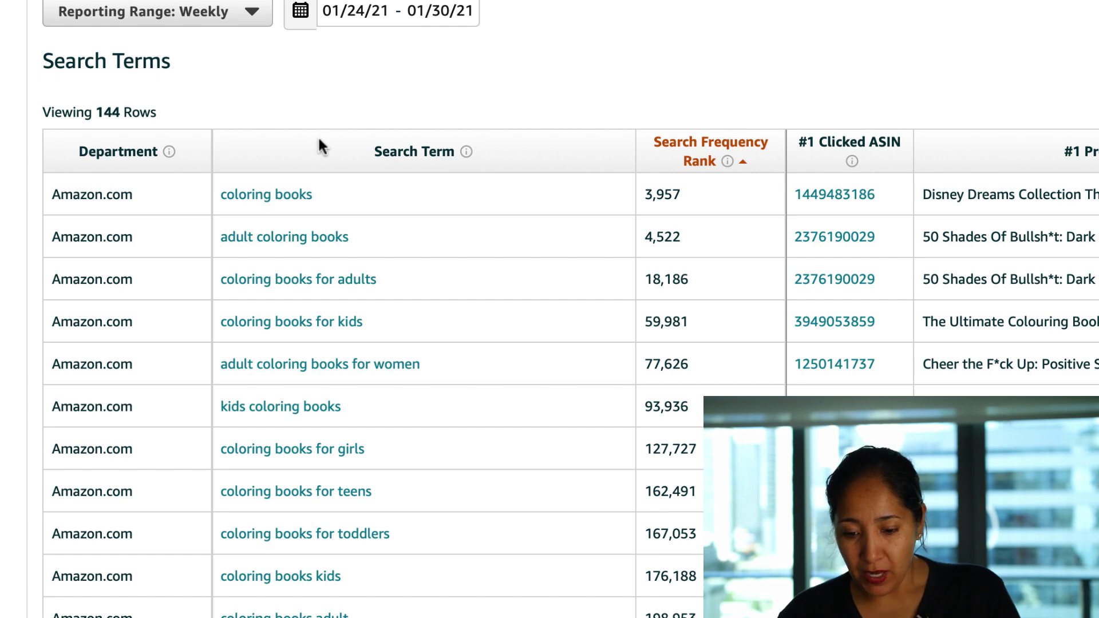
pyautogui.scroll(-1, 317, 137)
pyautogui.scroll(-3, 447, 164)
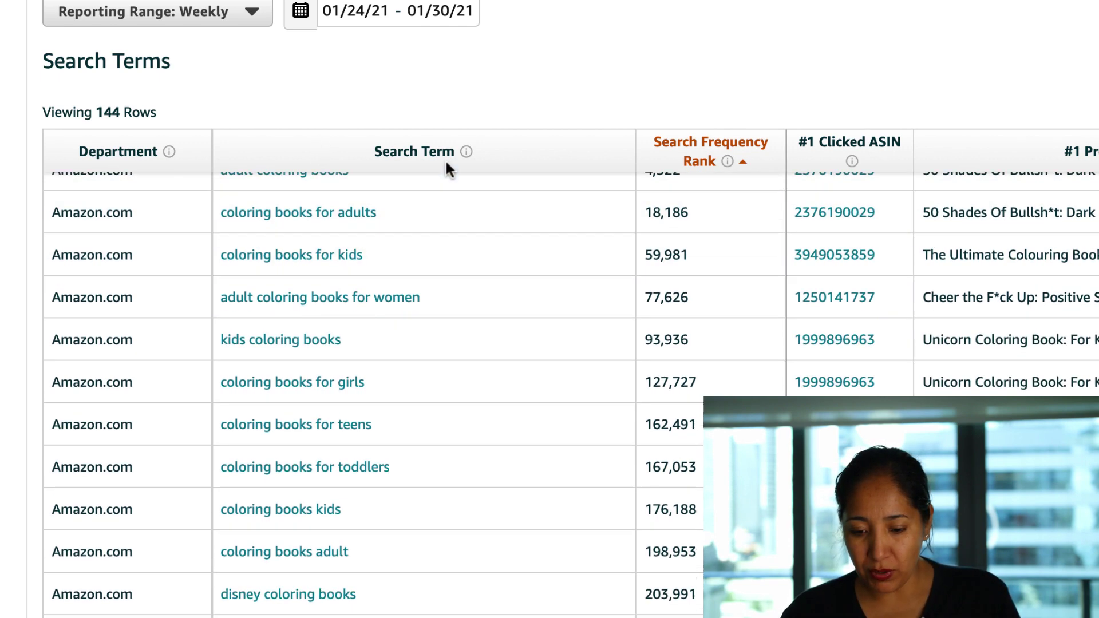
pyautogui.scroll(-4, 446, 253)
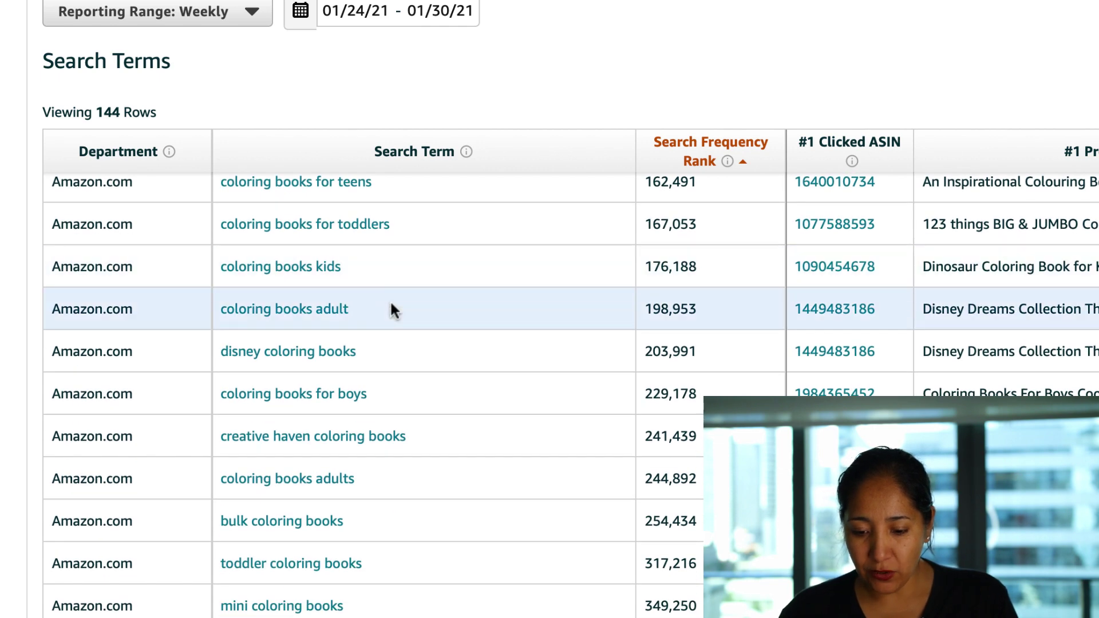
pyautogui.scroll(-2, 391, 304)
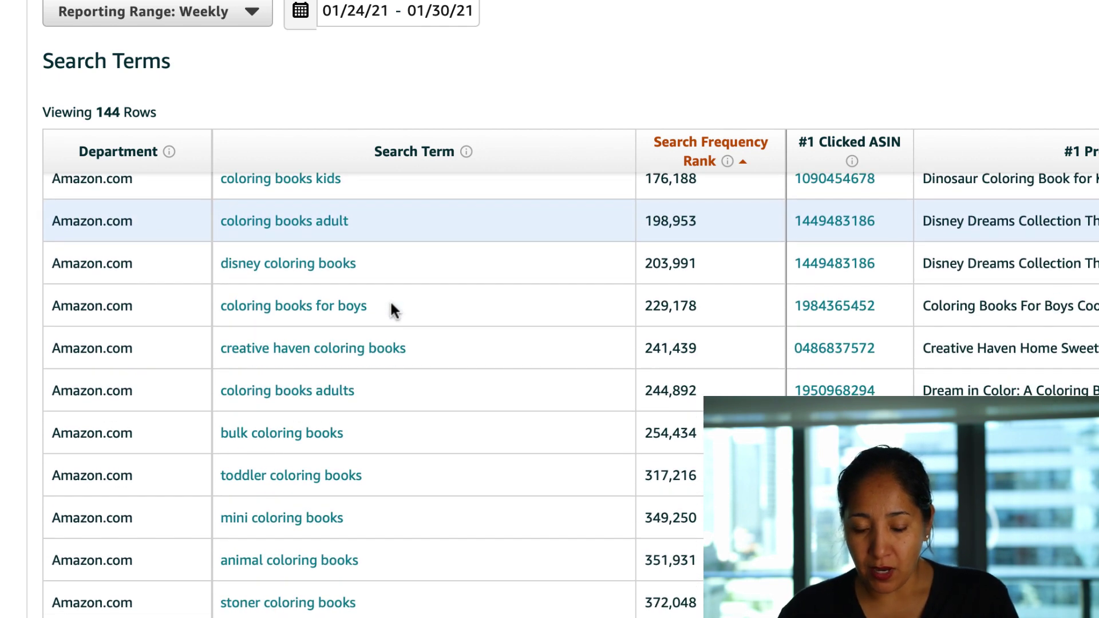
pyautogui.scroll(-1, 391, 304)
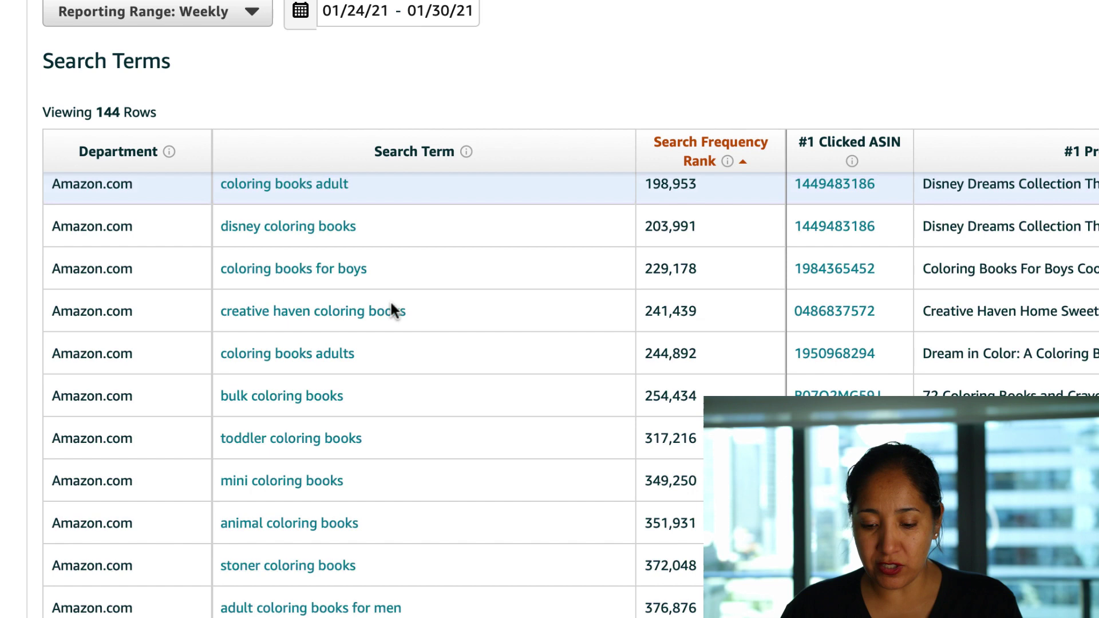
pyautogui.scroll(-3, 397, 348)
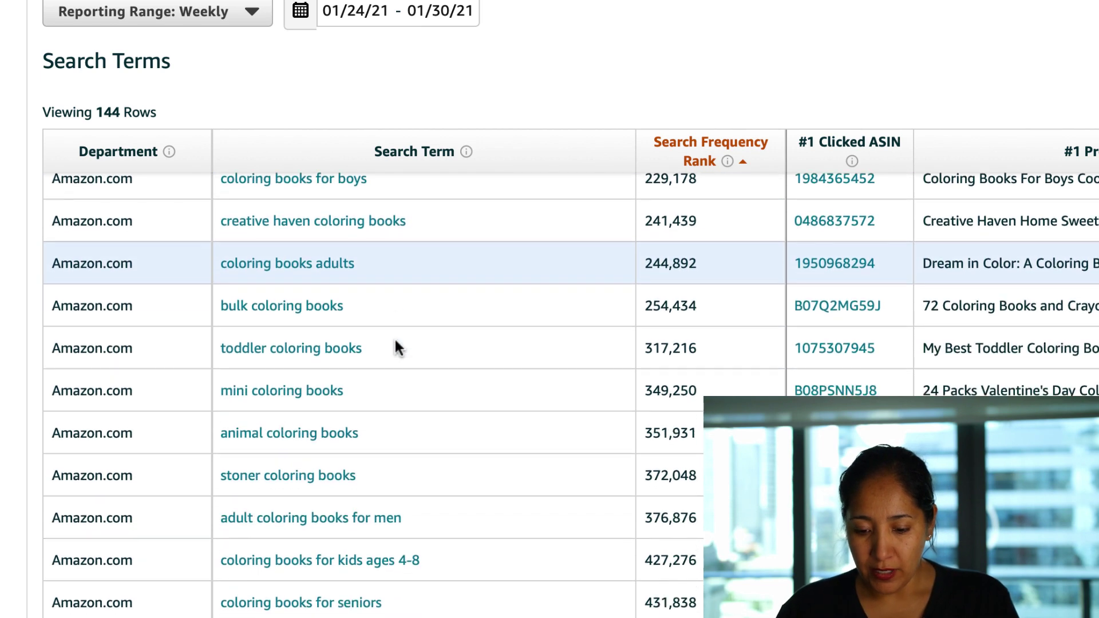
pyautogui.scroll(-1, 417, 350)
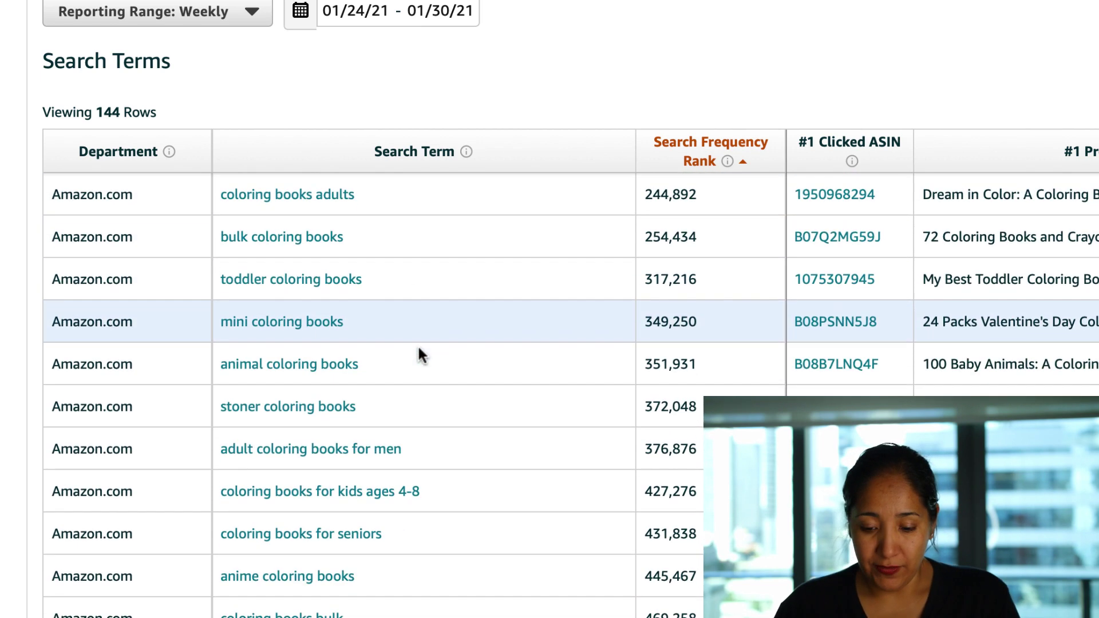
pyautogui.scroll(-1, 420, 354)
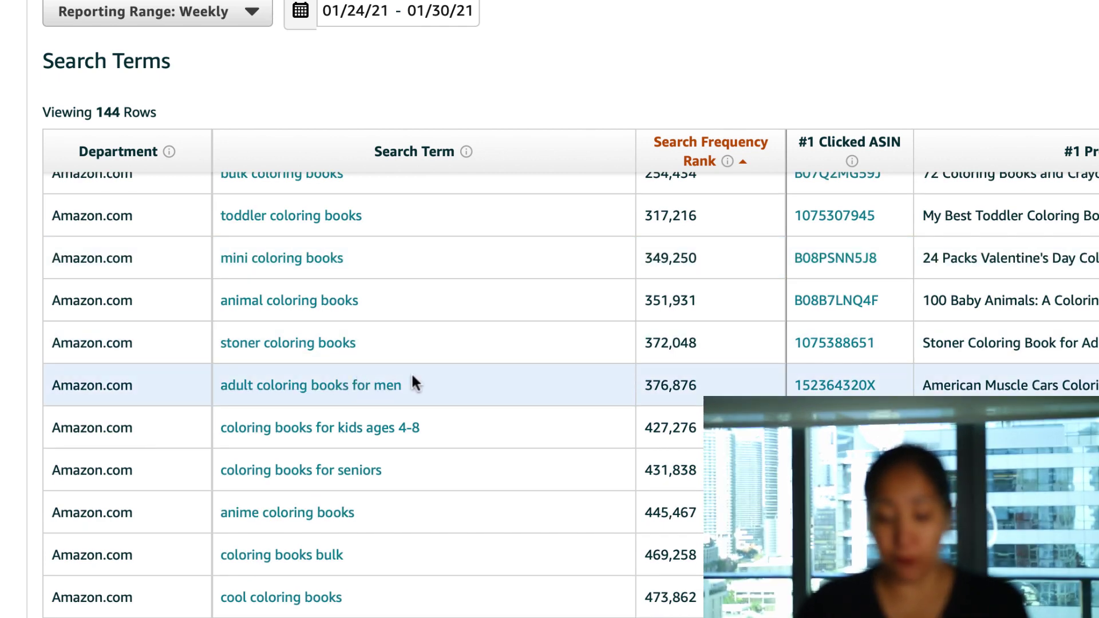
pyautogui.scroll(-1, 428, 379)
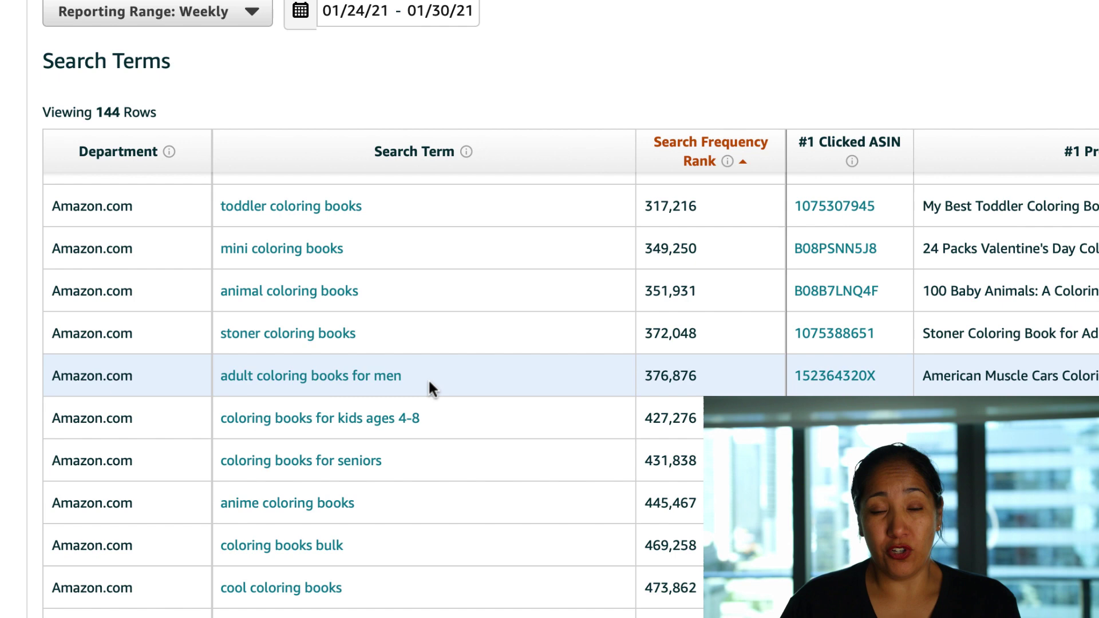
pyautogui.scroll(-2, 428, 382)
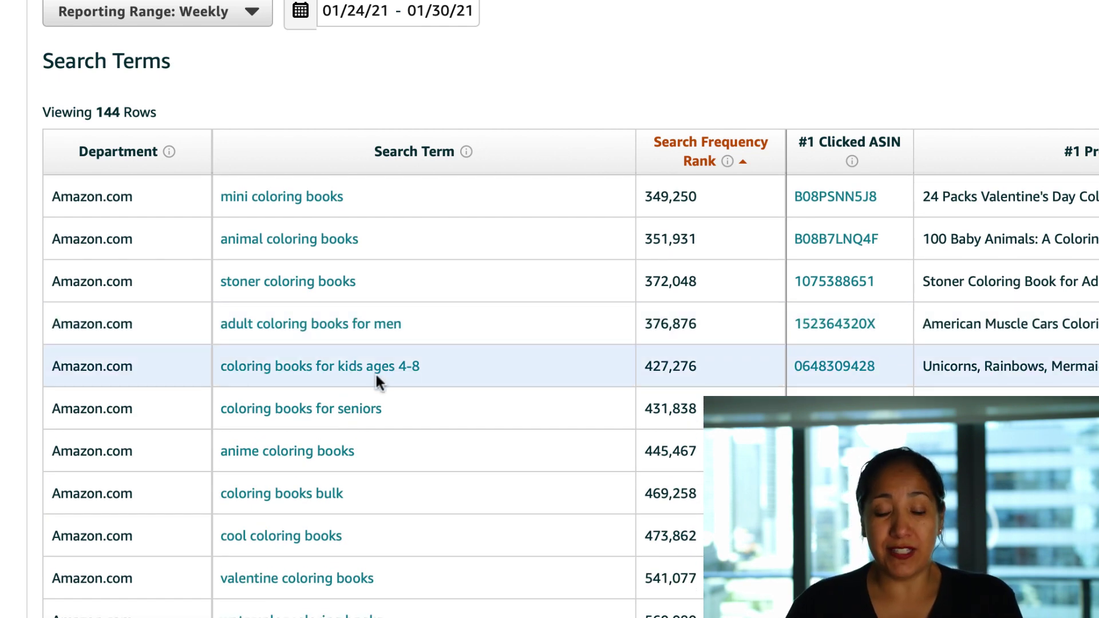
pyautogui.scroll(-1, 426, 379)
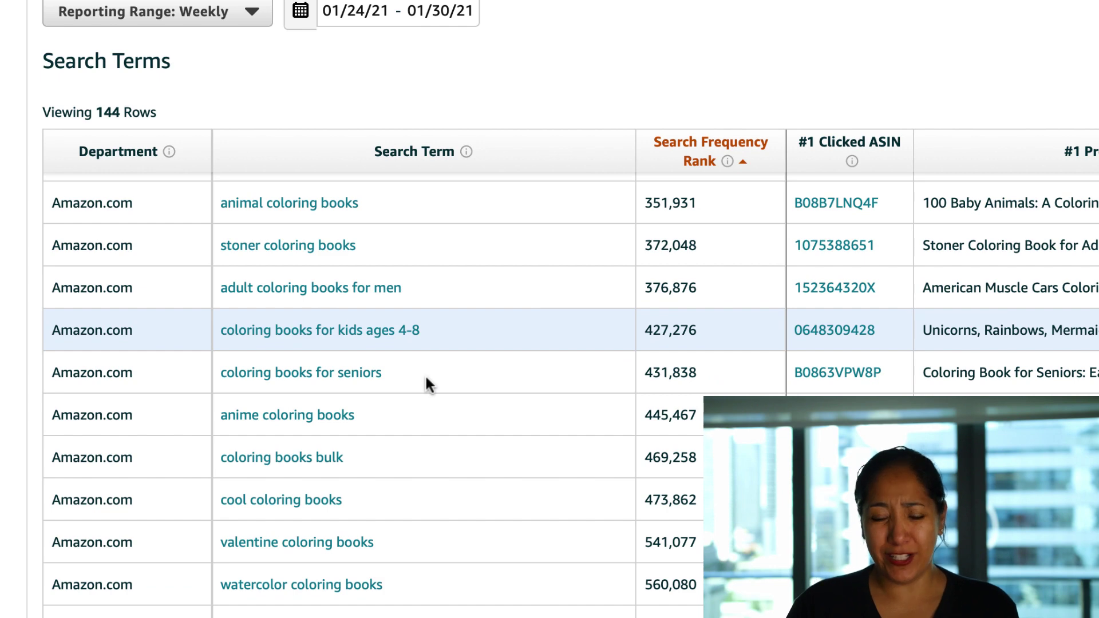
pyautogui.scroll(-1, 389, 406)
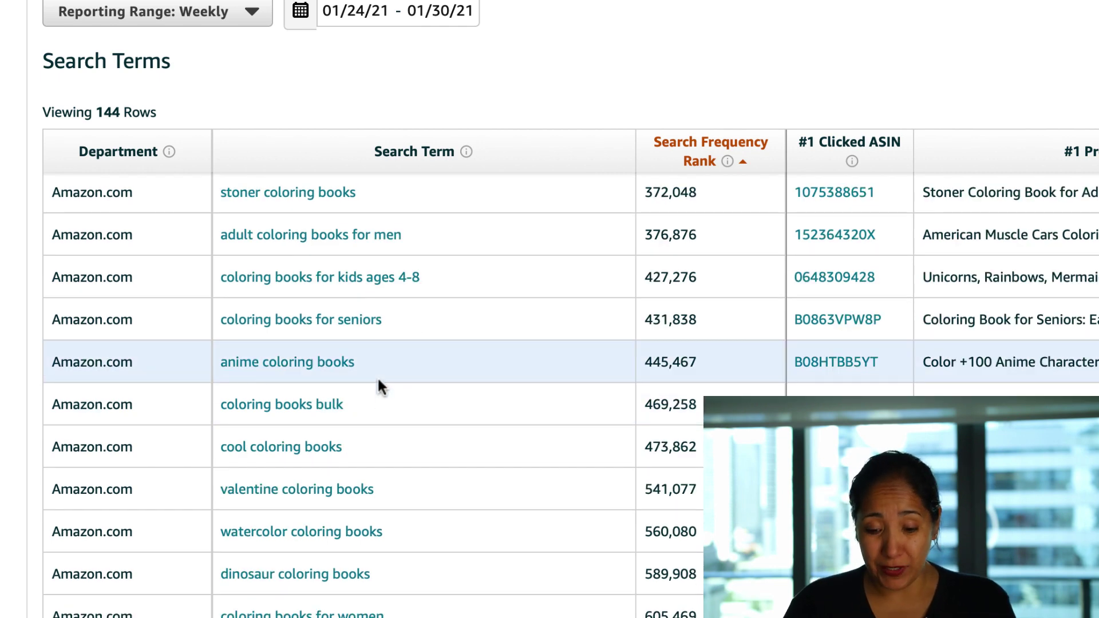
pyautogui.scroll(-2, 389, 349)
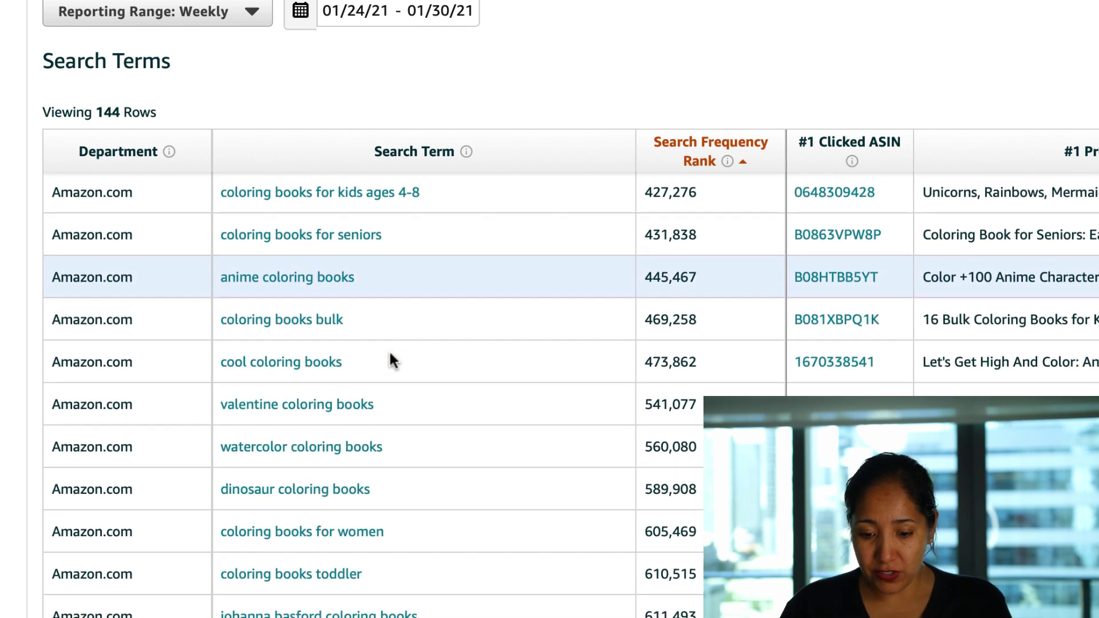
pyautogui.scroll(-2, 391, 360)
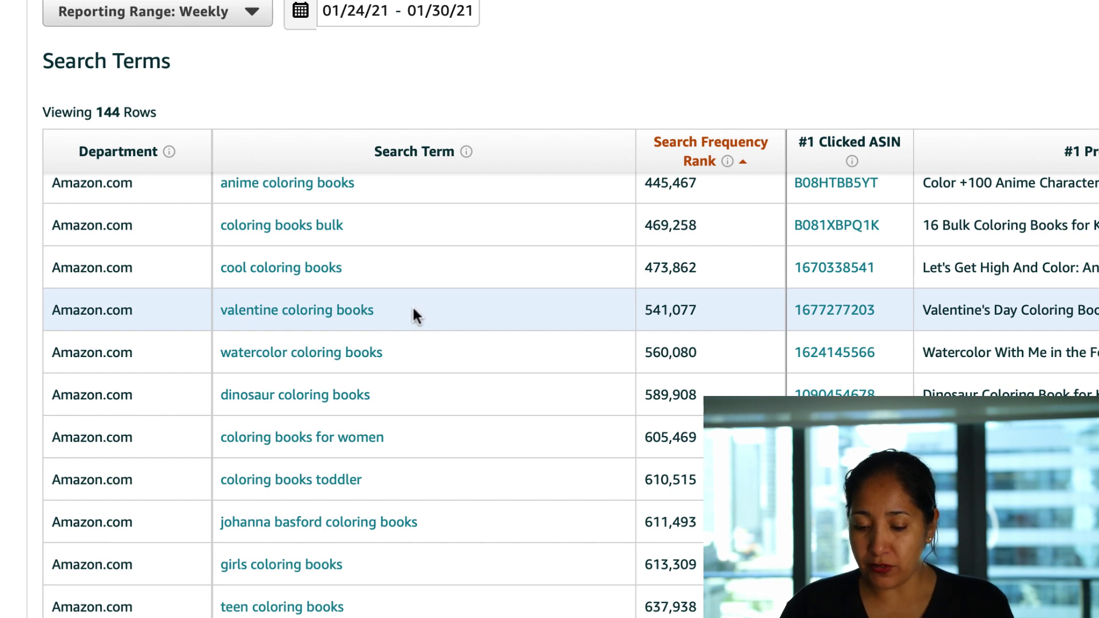
pyautogui.scroll(-2, 405, 341)
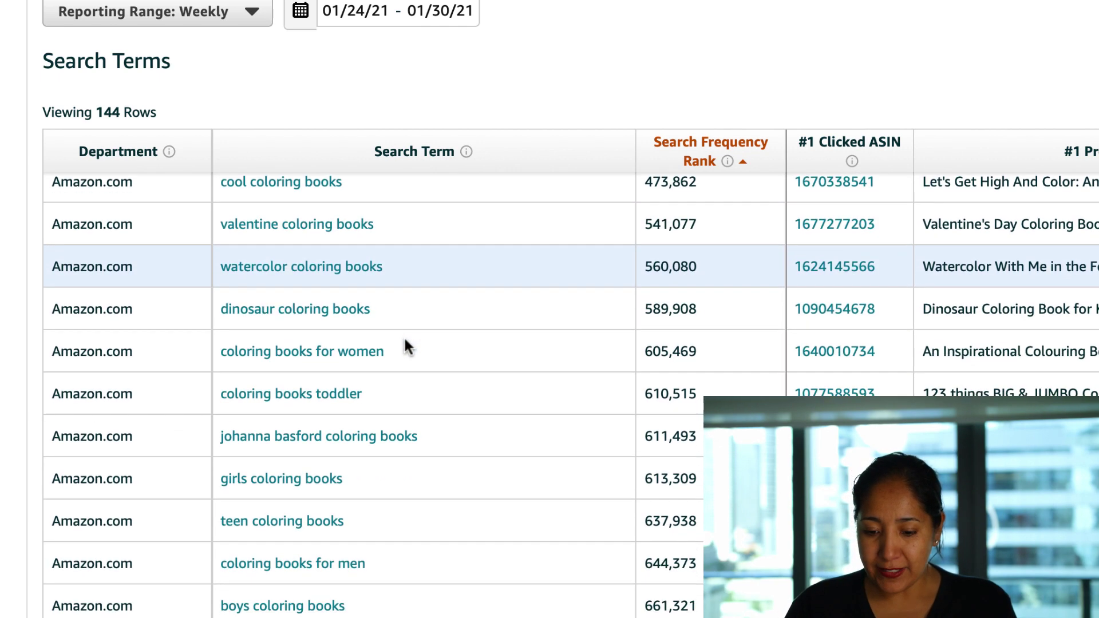
pyautogui.scroll(-2, 395, 349)
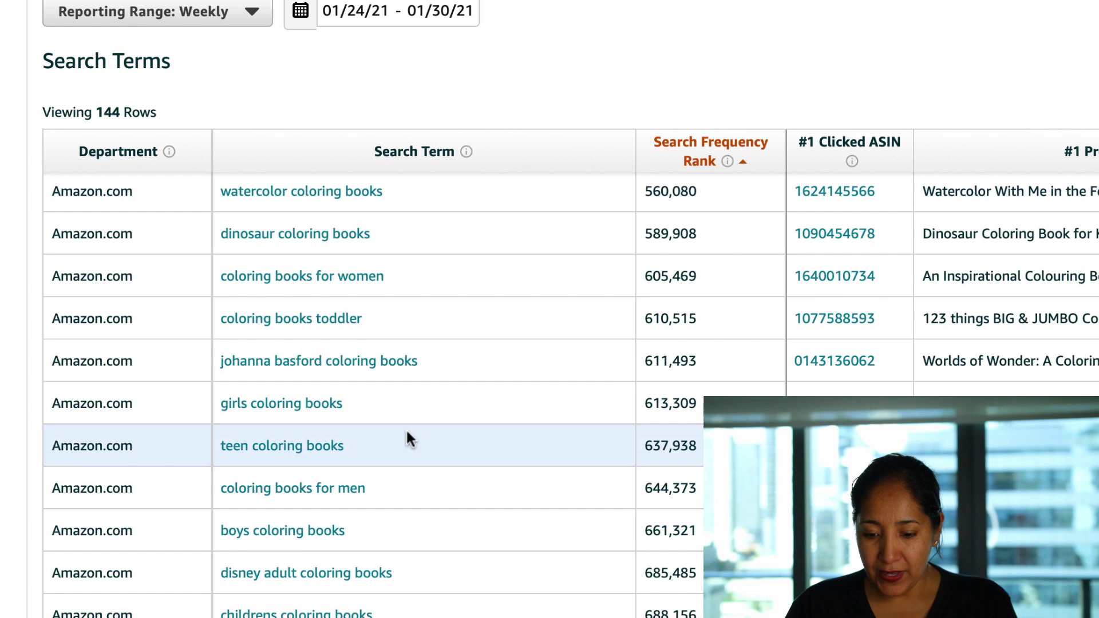
pyautogui.scroll(-4, 407, 437)
pyautogui.scroll(-1, 407, 434)
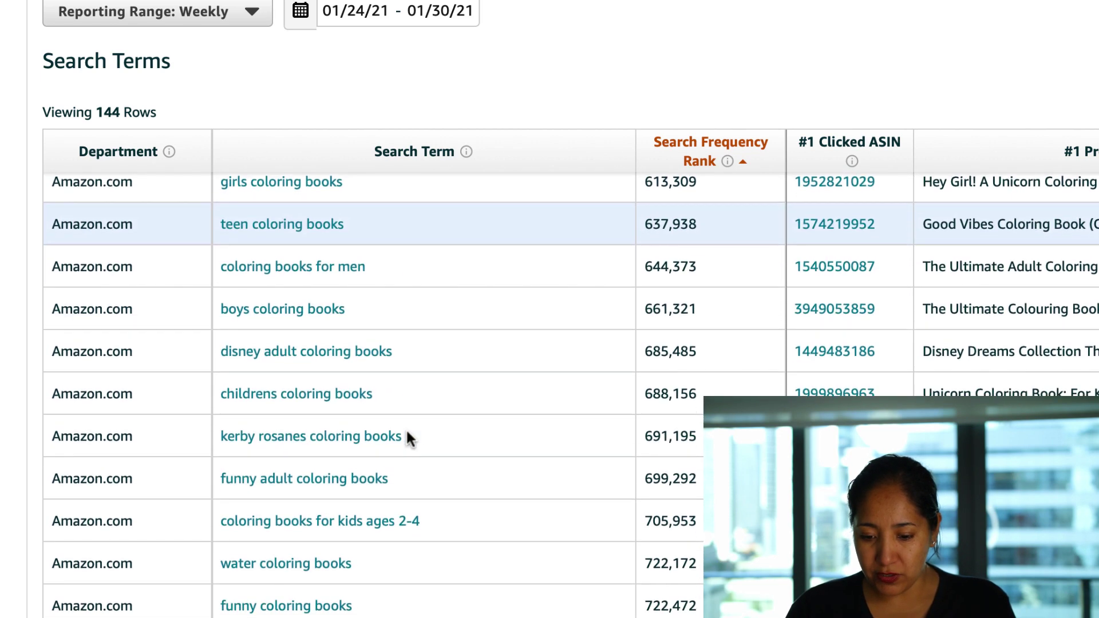
pyautogui.scroll(-1, 407, 434)
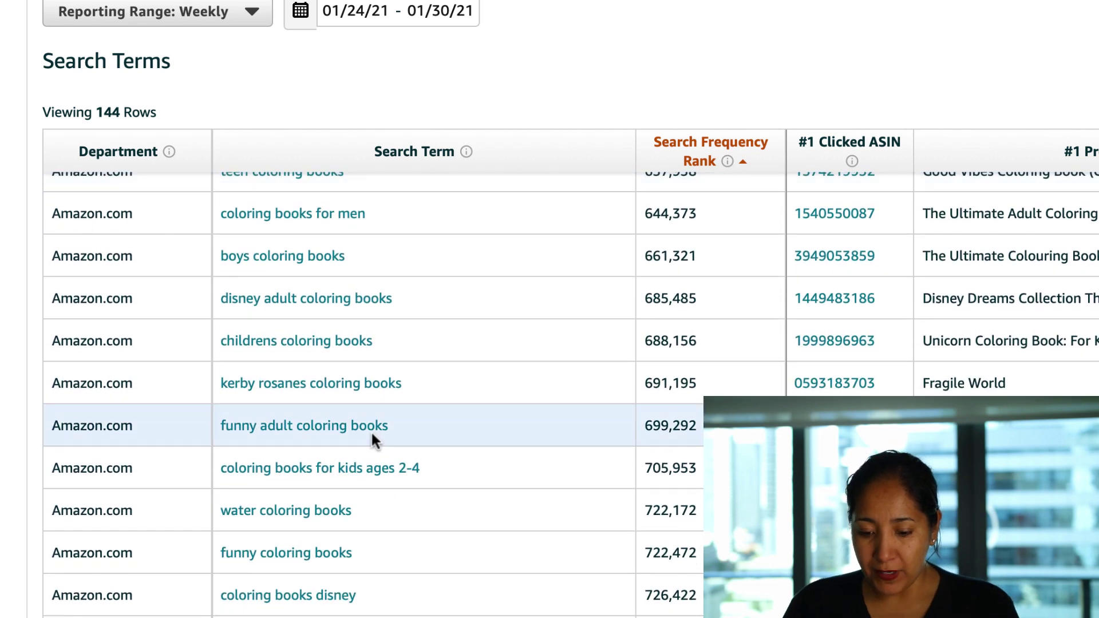
pyautogui.scroll(-4, 424, 493)
pyautogui.scroll(-20, 424, 493)
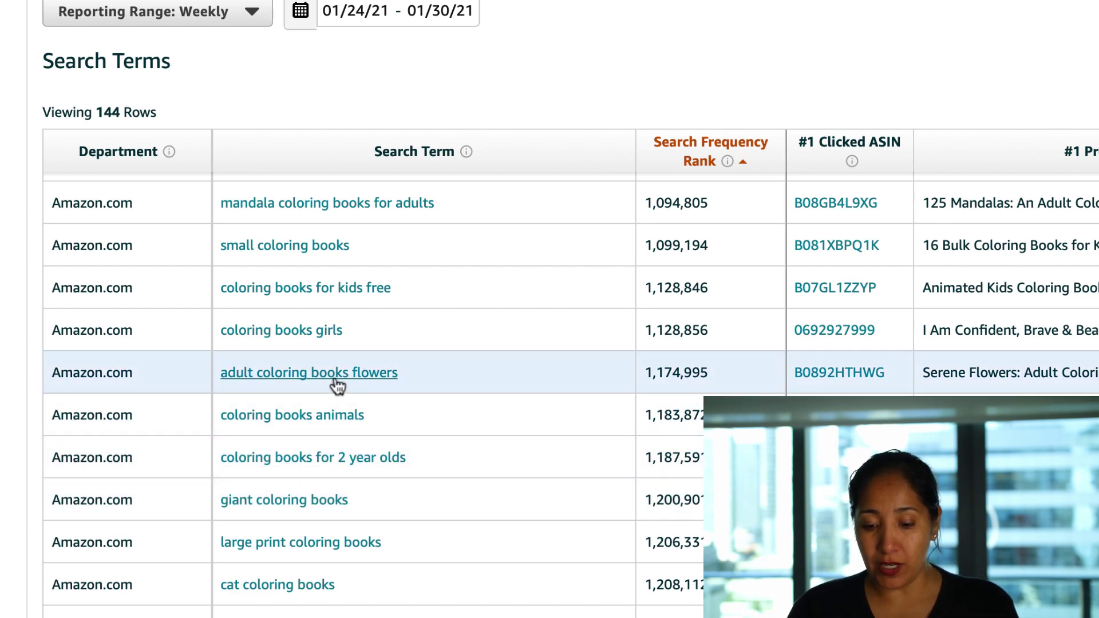
pyautogui.scroll(-15, 458, 506)
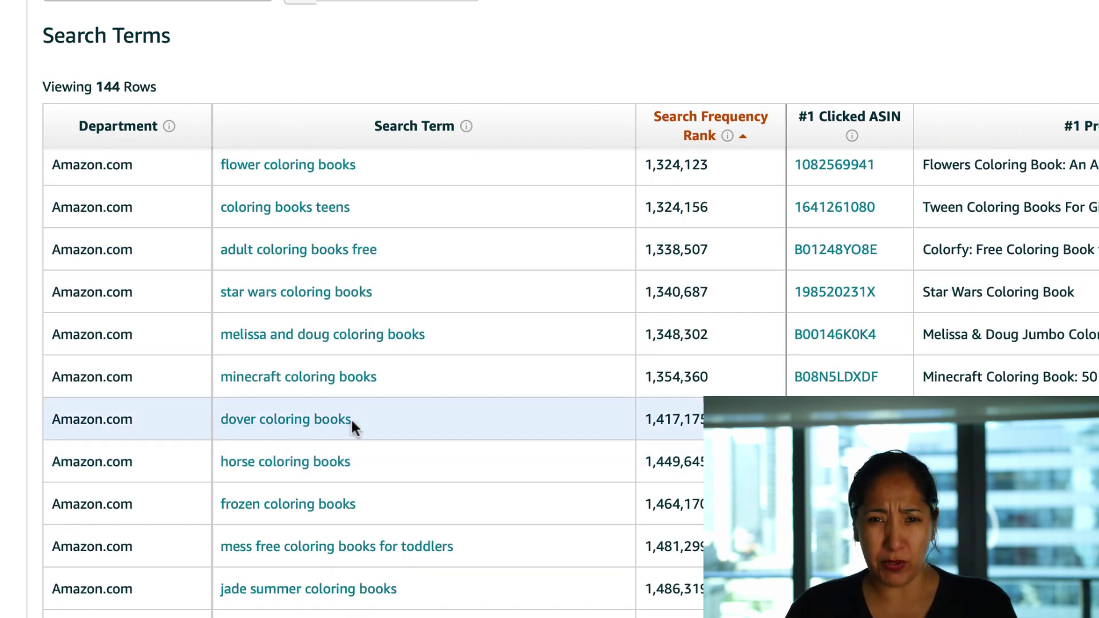
pyautogui.scroll(-5, 351, 418)
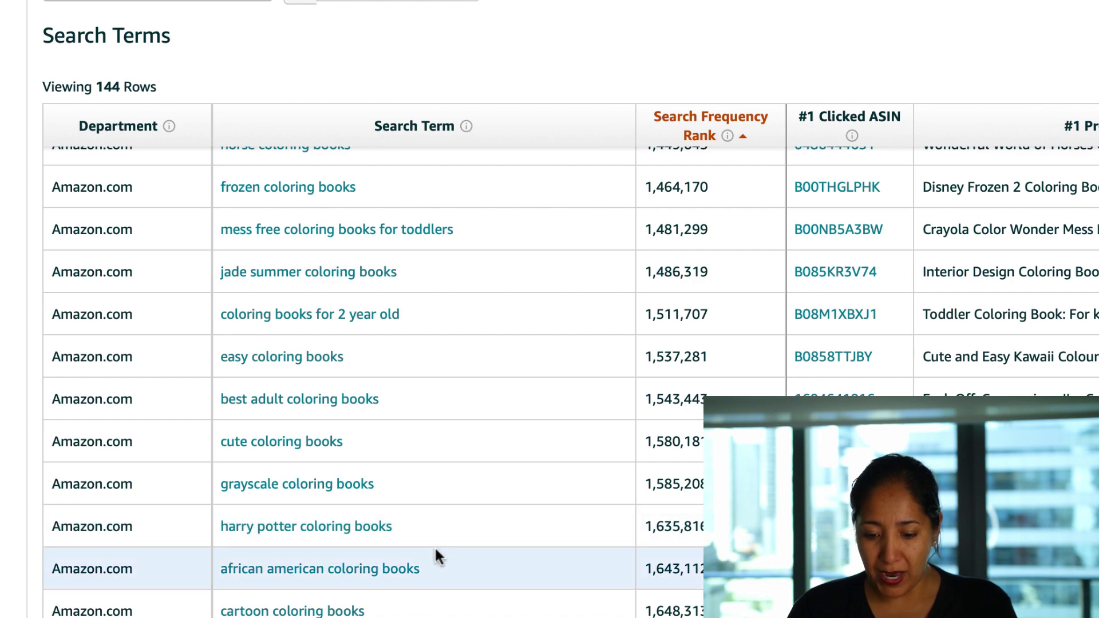
pyautogui.scroll(-3, 436, 554)
pyautogui.scroll(-5, 436, 550)
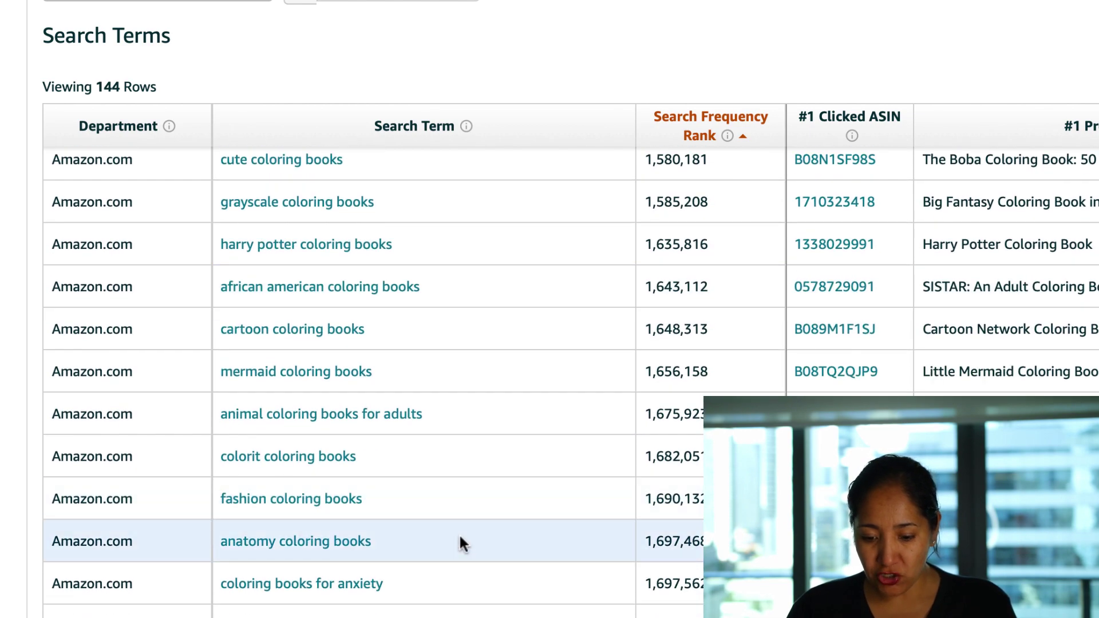
pyautogui.scroll(-15, 458, 533)
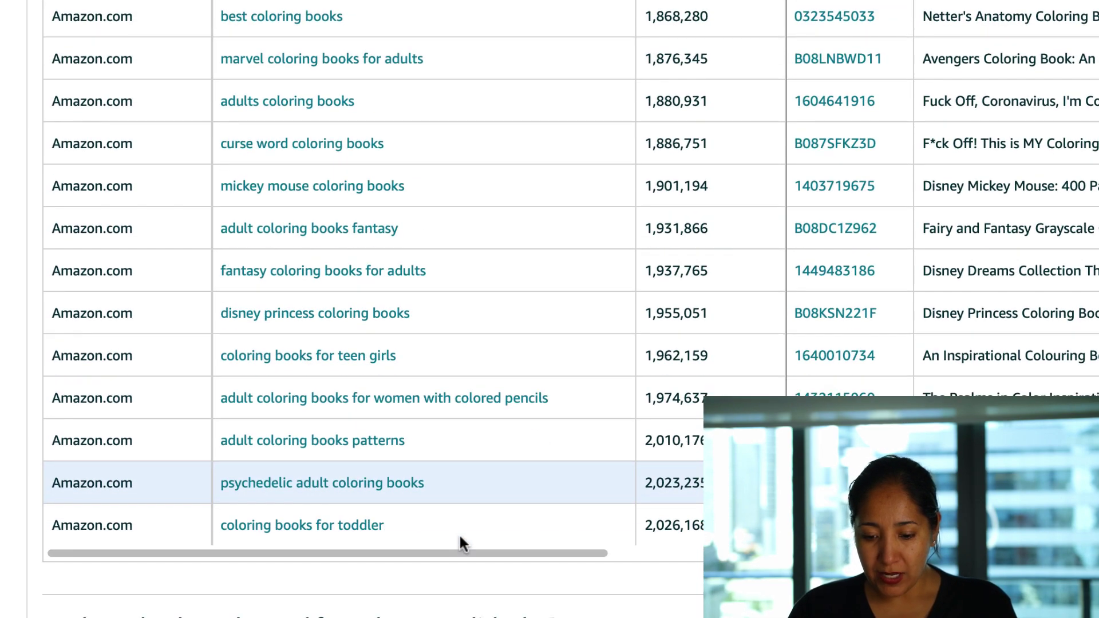
# Scroll the 20 logbook results back to the top, showing 'pilot logbook' at rank 231,286
pyautogui.scroll(-1, 457, 441)
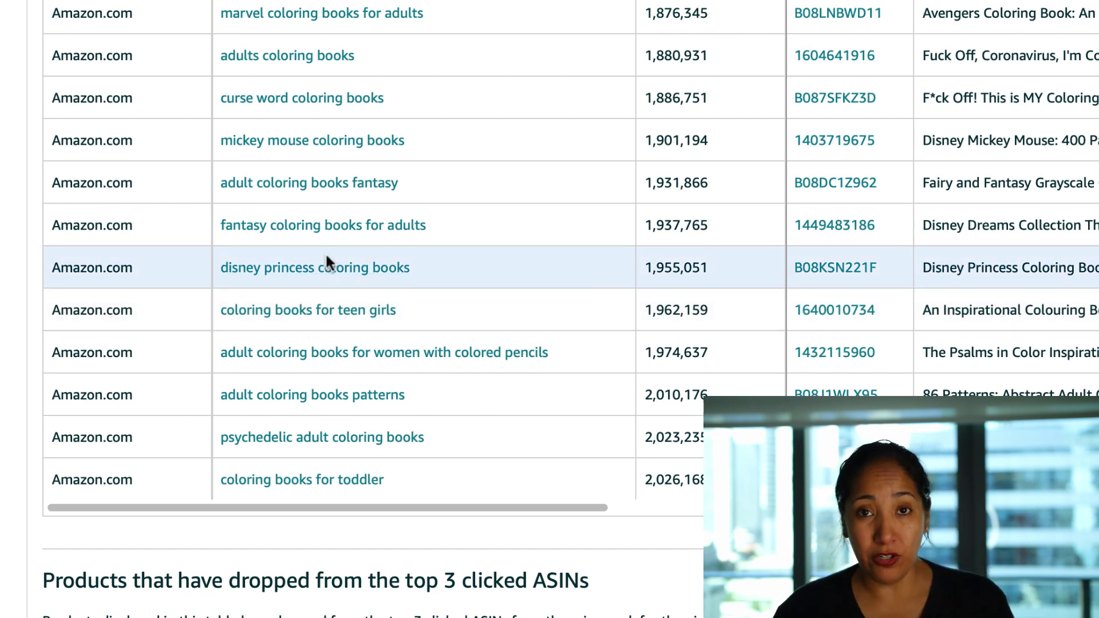
pyautogui.scroll(5, 326, 257)
pyautogui.scroll(10, 326, 258)
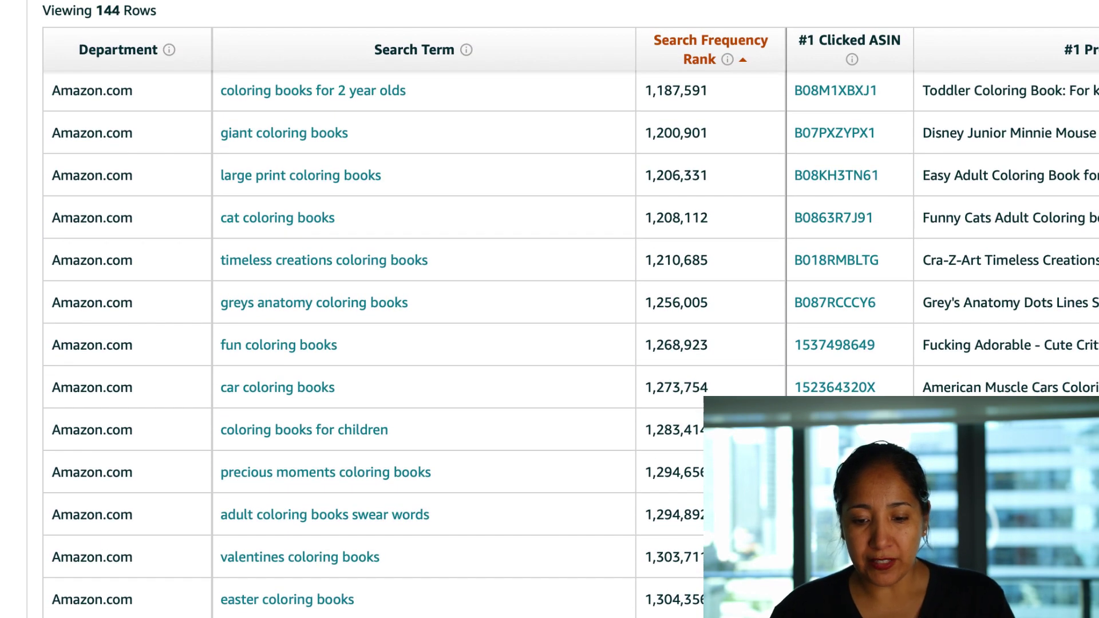
pyautogui.scroll(1, 326, 257)
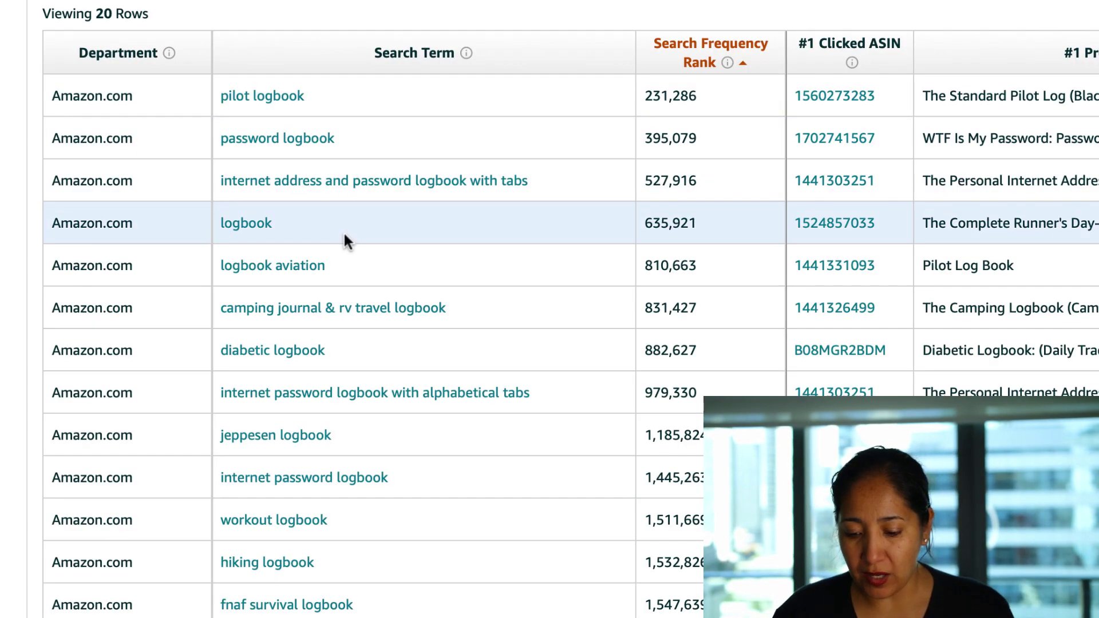
pyautogui.scroll(-10, 343, 231)
pyautogui.scroll(10, 342, 231)
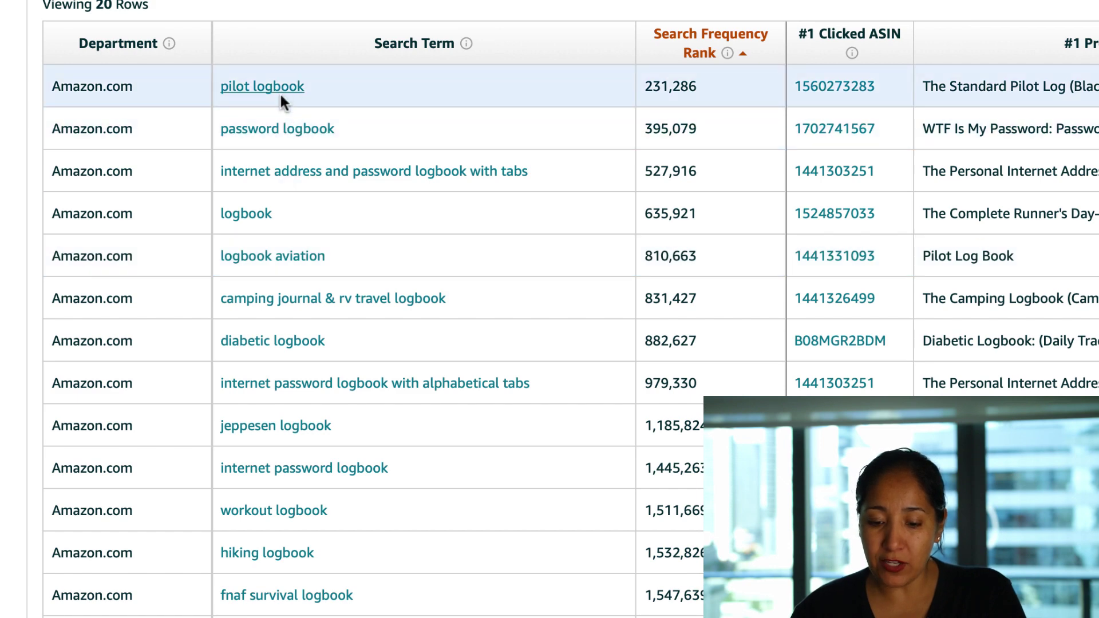
pyautogui.scroll(-2, 357, 373)
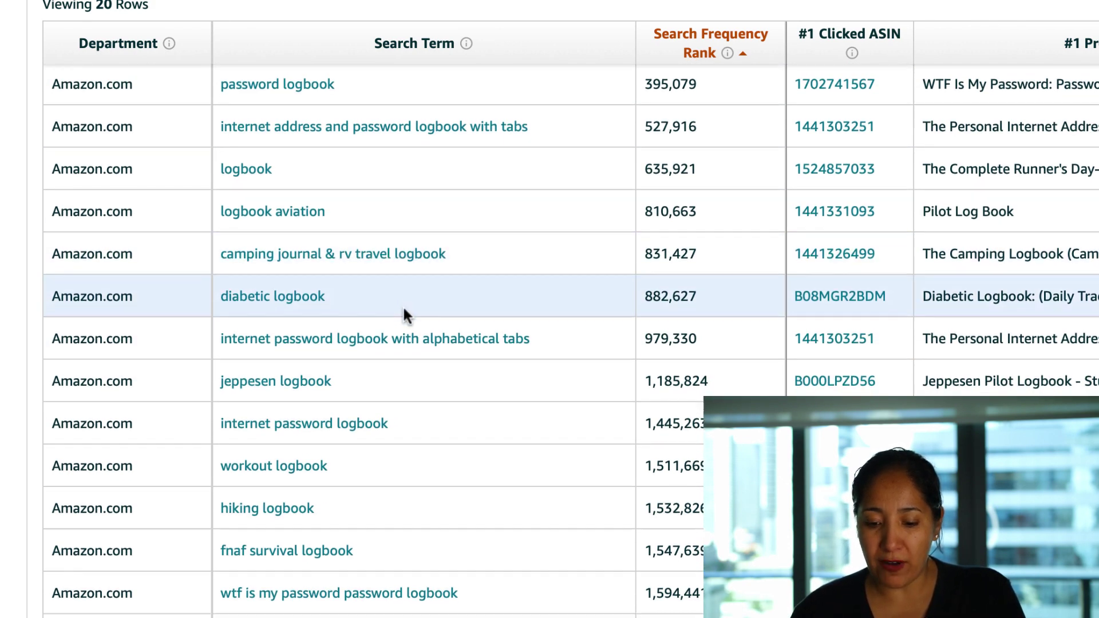
pyautogui.scroll(-2, 404, 312)
pyautogui.scroll(-2, 360, 290)
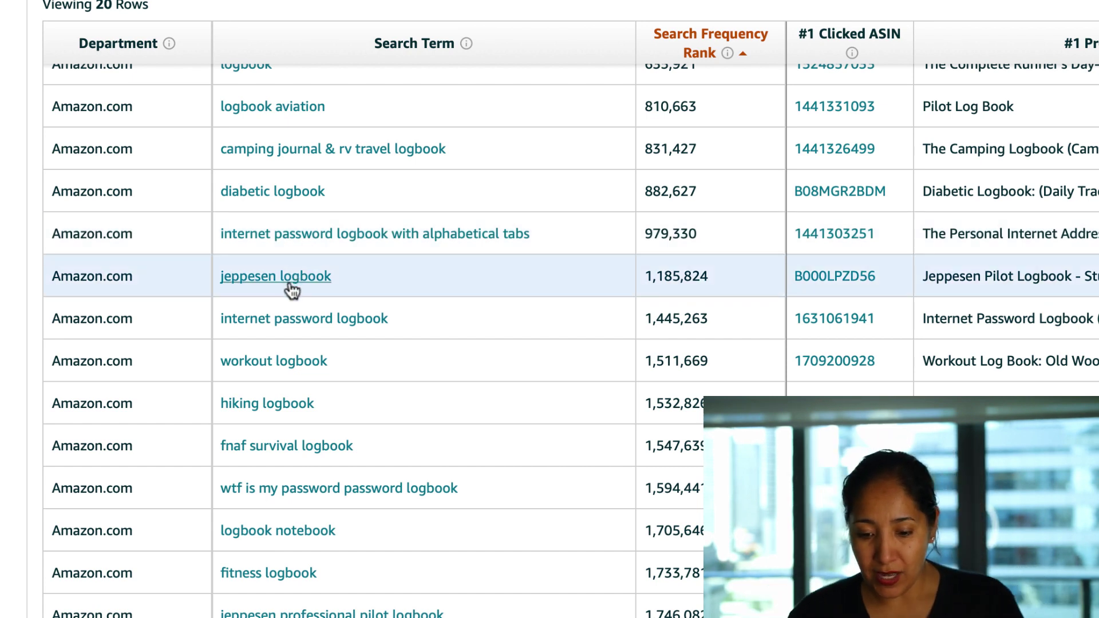
pyautogui.scroll(-3, 334, 331)
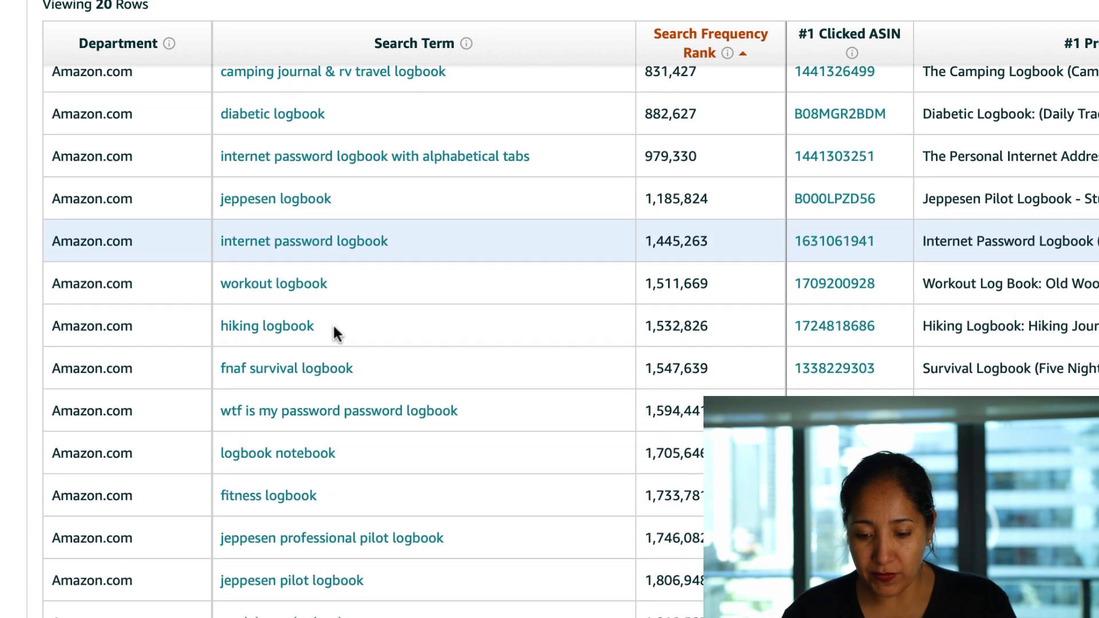
pyautogui.scroll(-2, 330, 284)
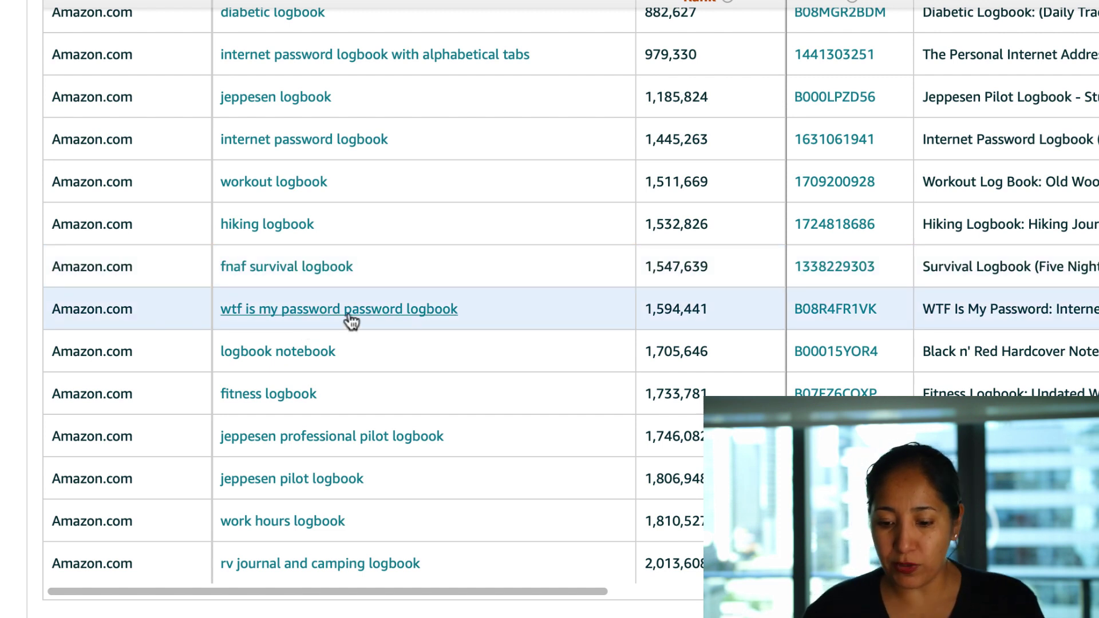
pyautogui.scroll(-1, 349, 321)
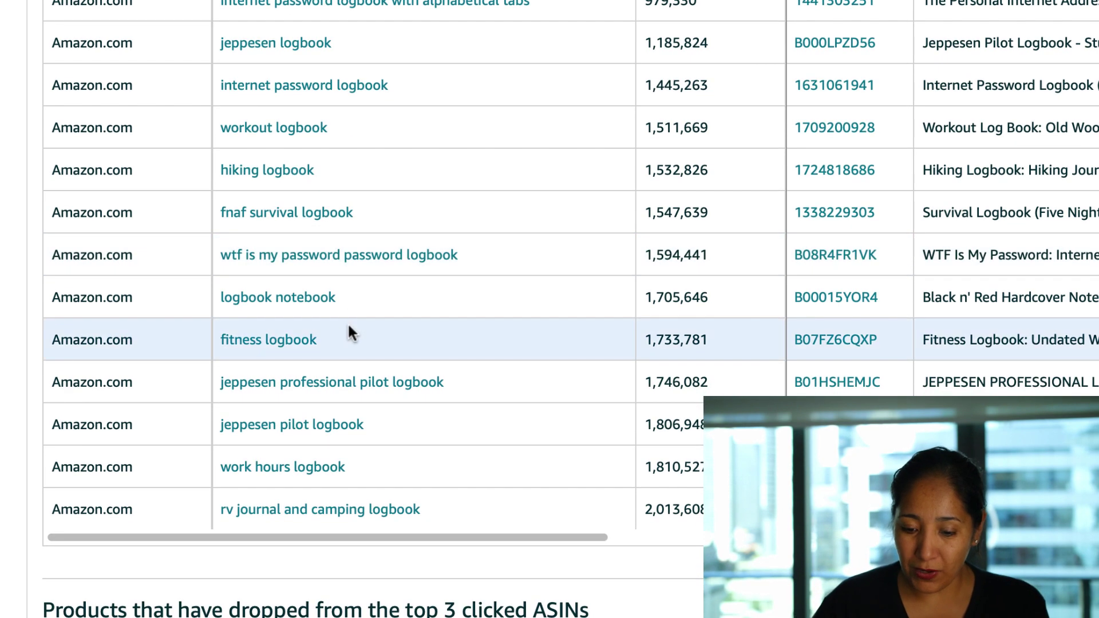
pyautogui.scroll(-1, 341, 351)
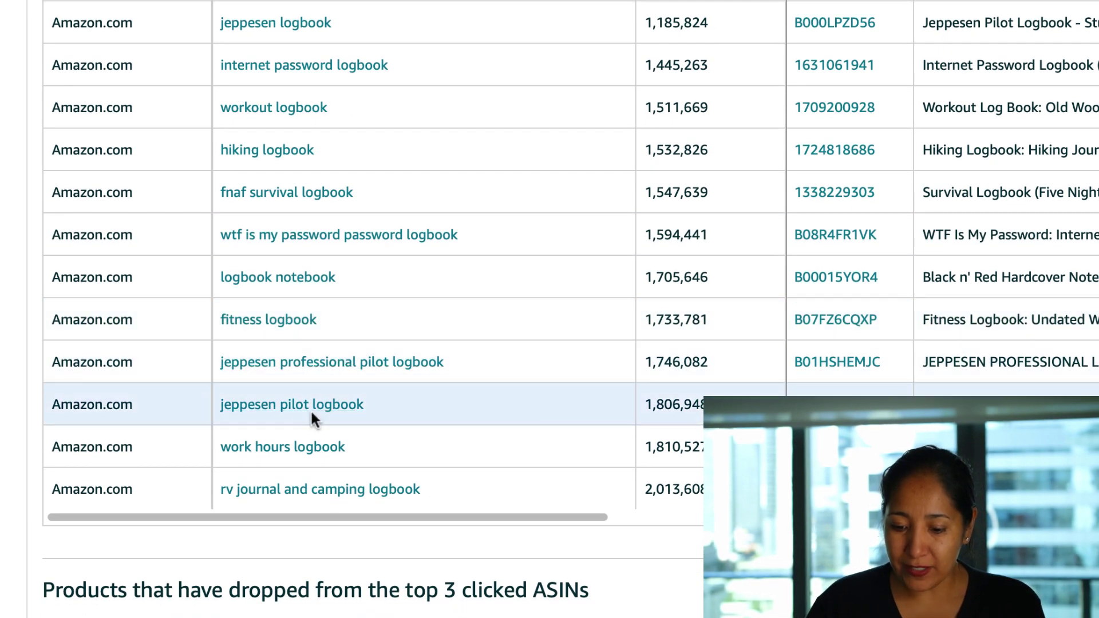
pyautogui.scroll(-1, 393, 417)
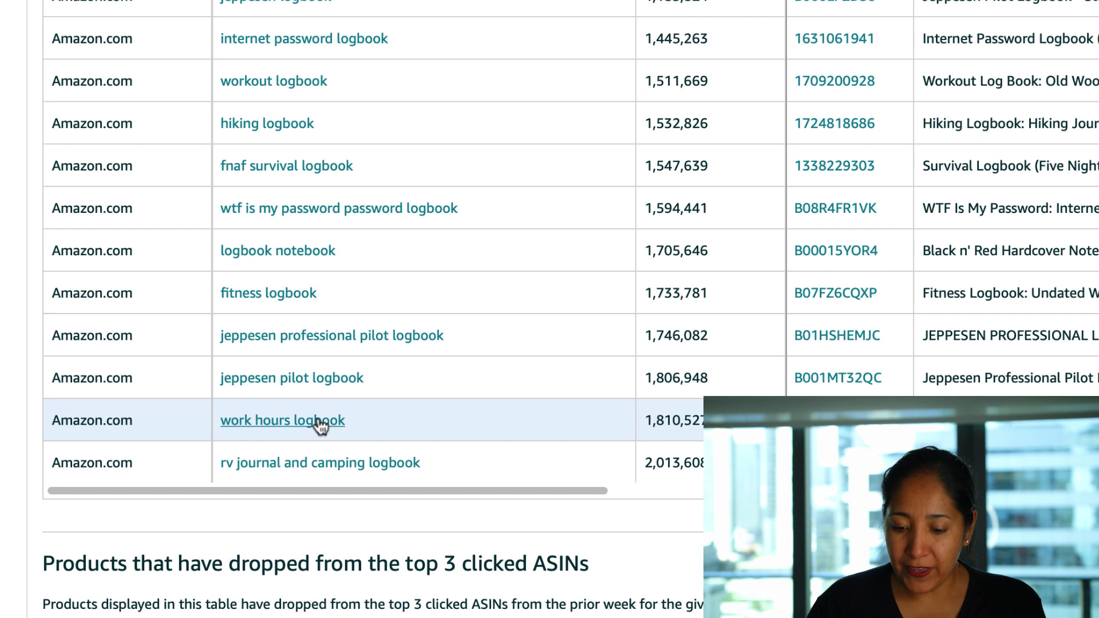
pyautogui.scroll(-1, 437, 412)
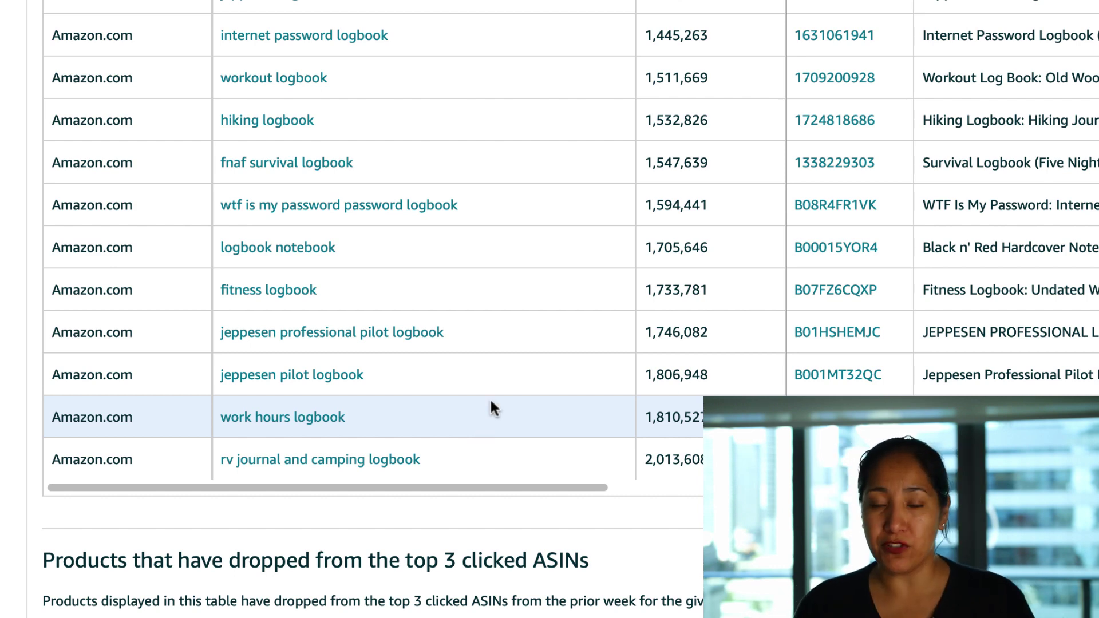
# Apply the t-shirt keyword filter to the Search Terms report
pyautogui.scroll(9, 489, 397)
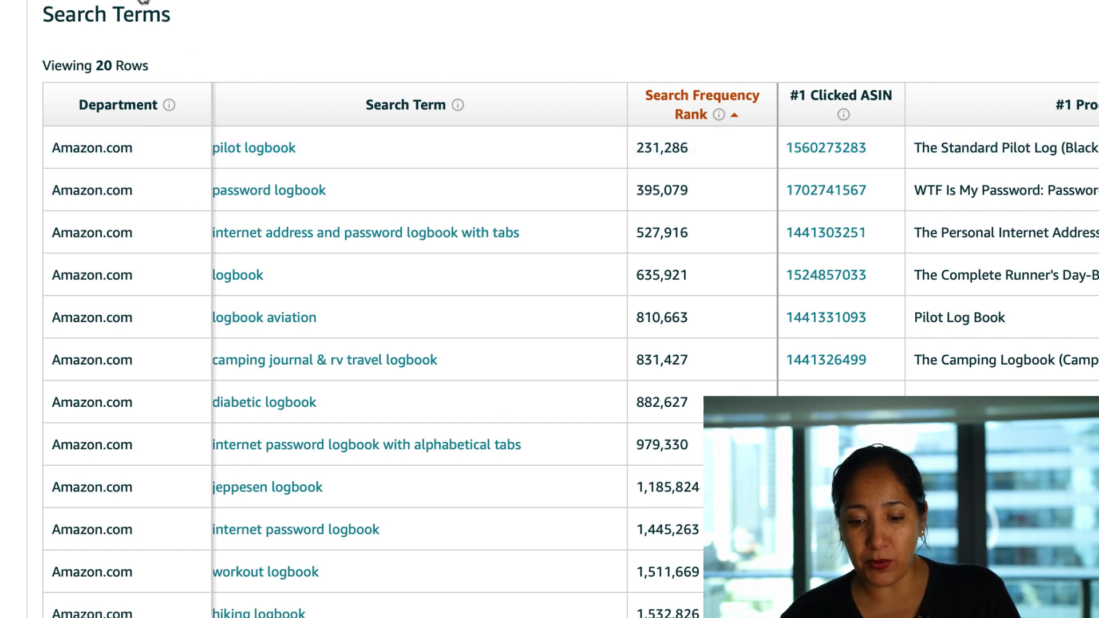
pyautogui.scroll(1, 549, 309)
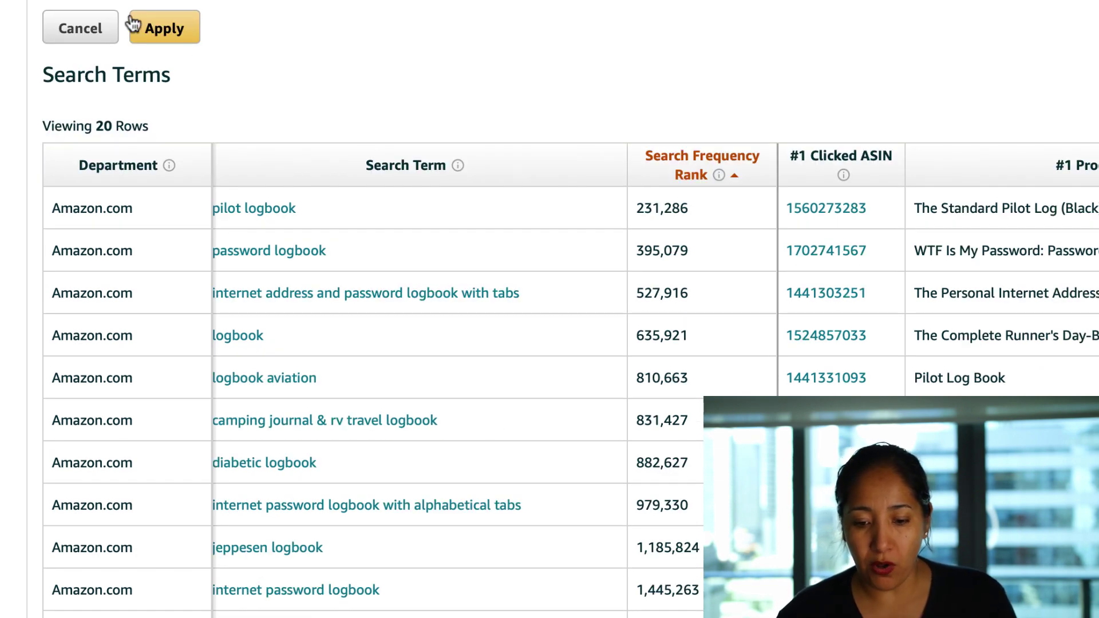
pyautogui.click(150, 27)
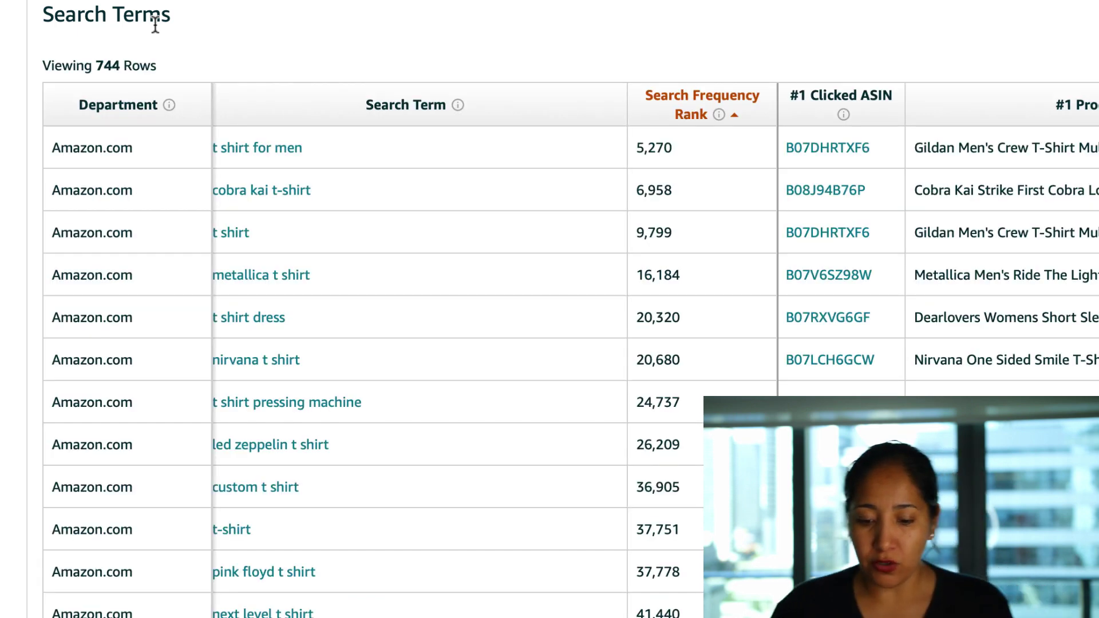
# Browse the t-shirt results down to 't shirt for men polo' at rank 790,515
pyautogui.hscroll(-1, 492, 258)
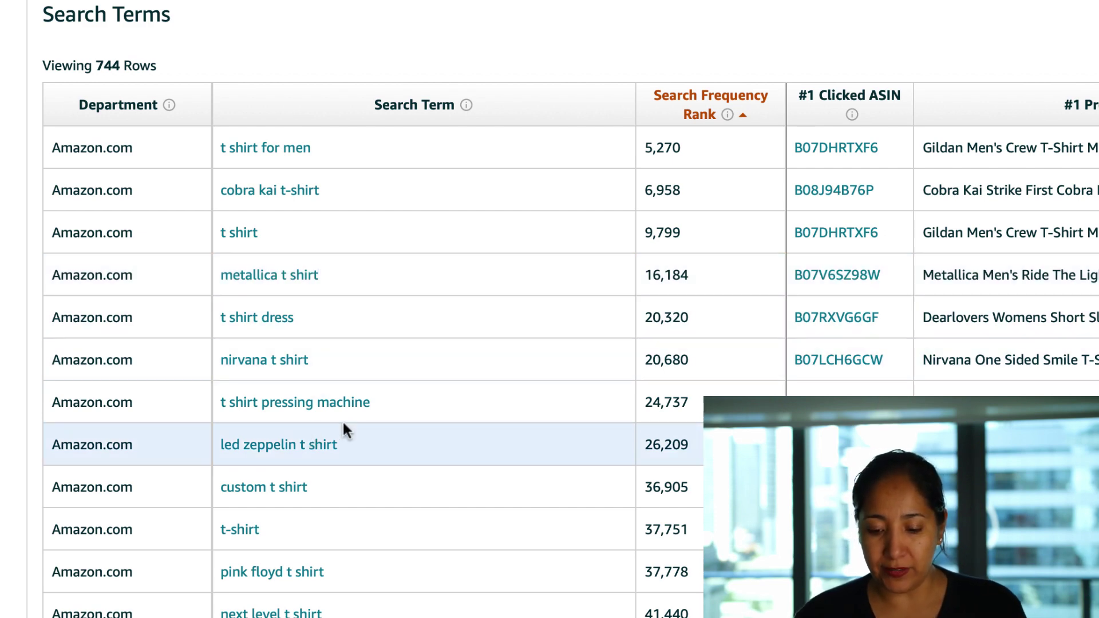
pyautogui.scroll(-20, 343, 424)
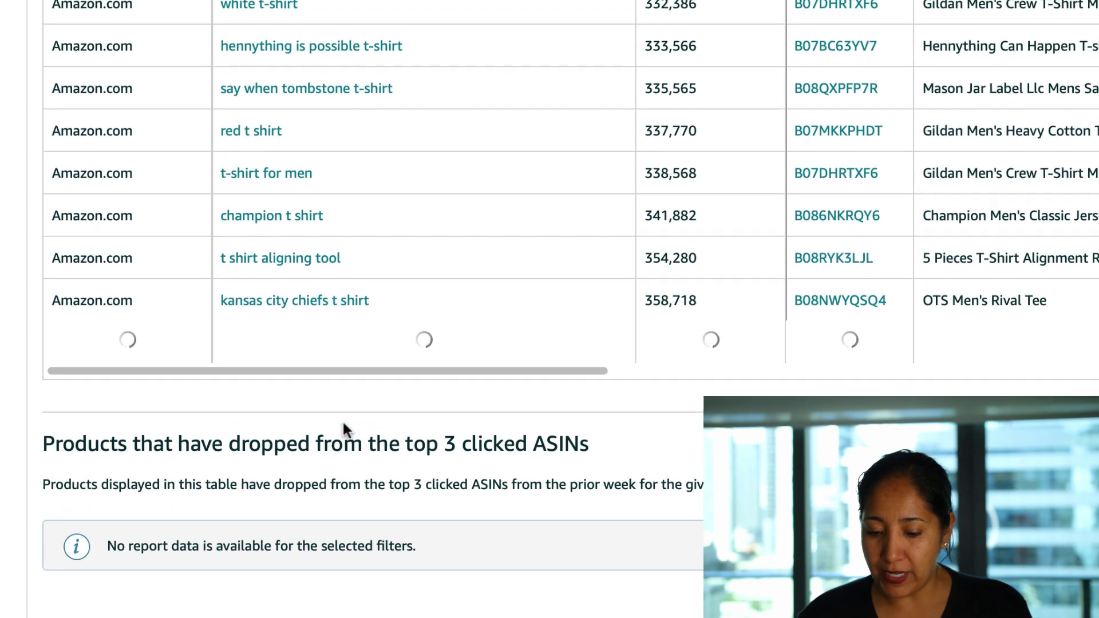
pyautogui.scroll(-15, 343, 299)
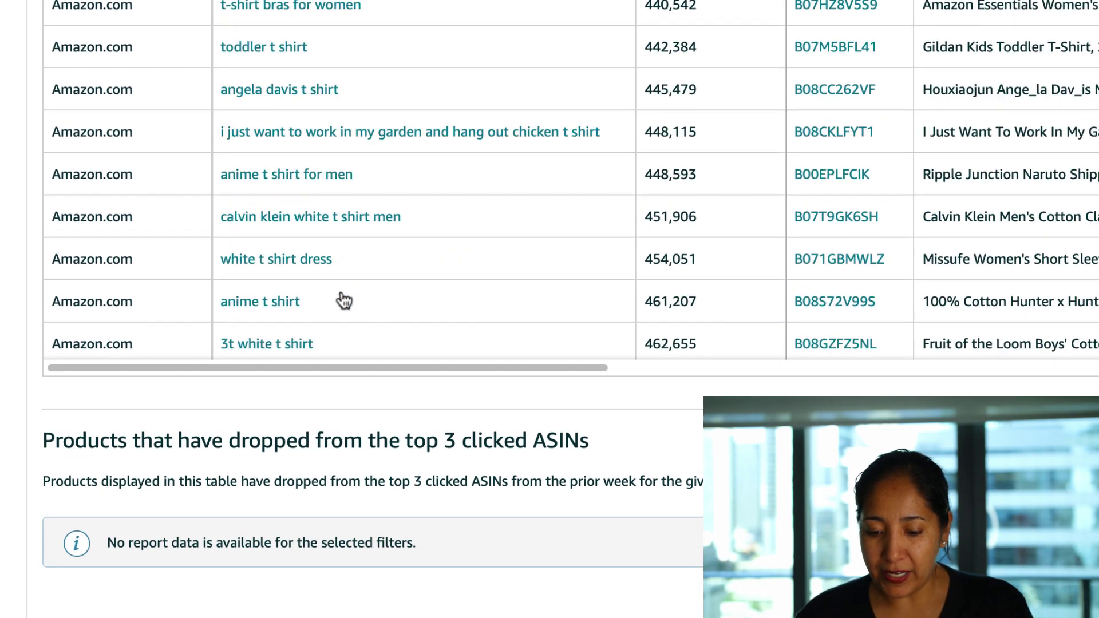
pyautogui.scroll(-15, 343, 299)
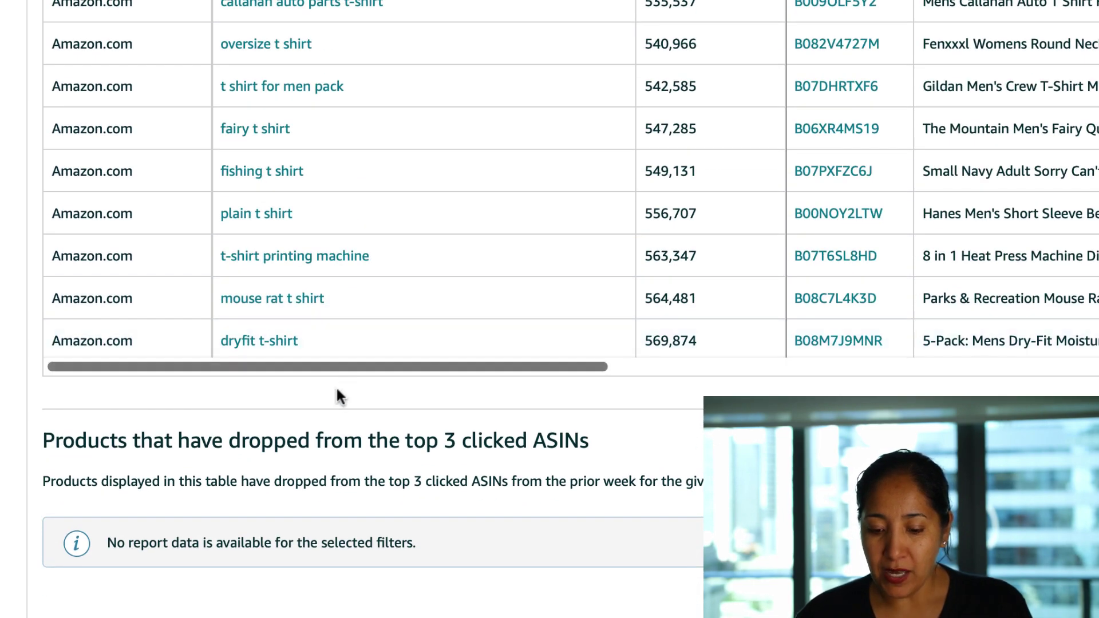
pyautogui.scroll(5, 337, 400)
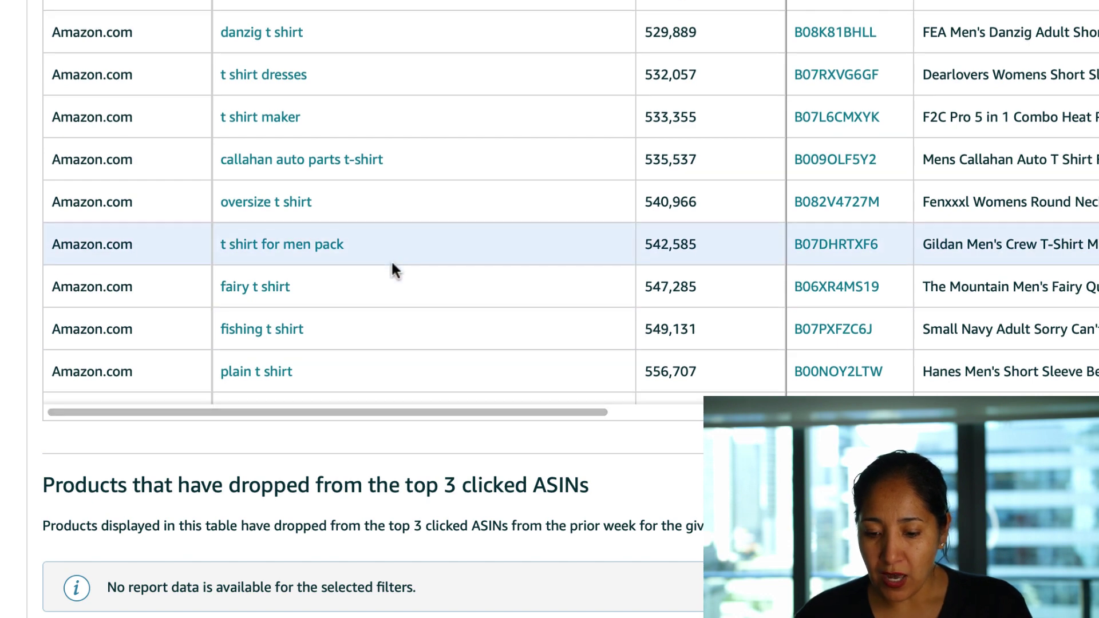
pyautogui.scroll(-3, 393, 266)
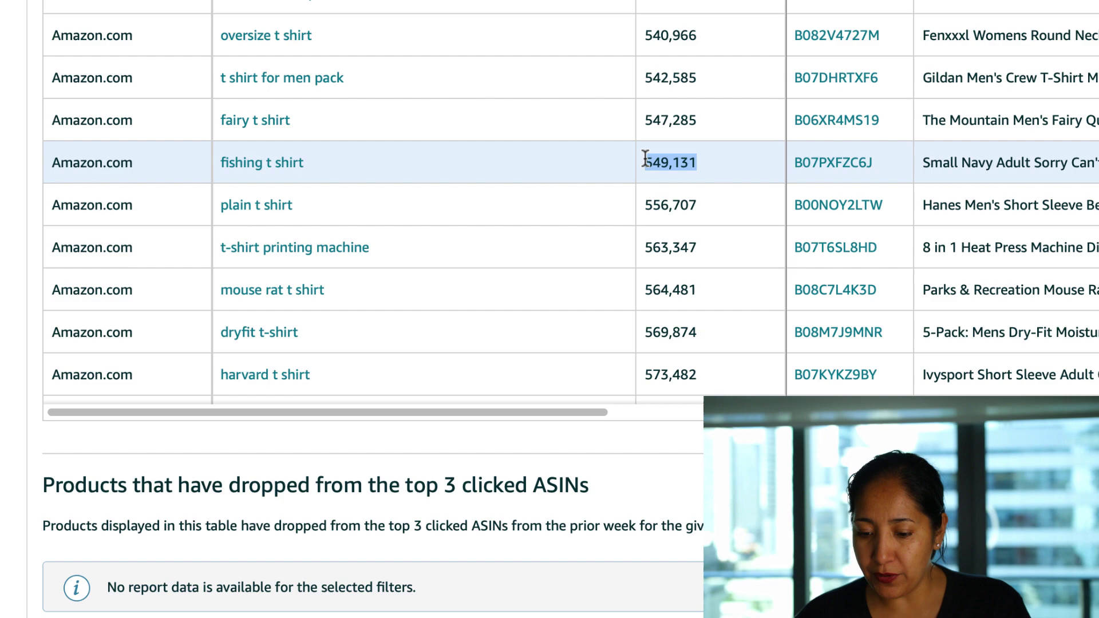
pyautogui.scroll(-15, 388, 218)
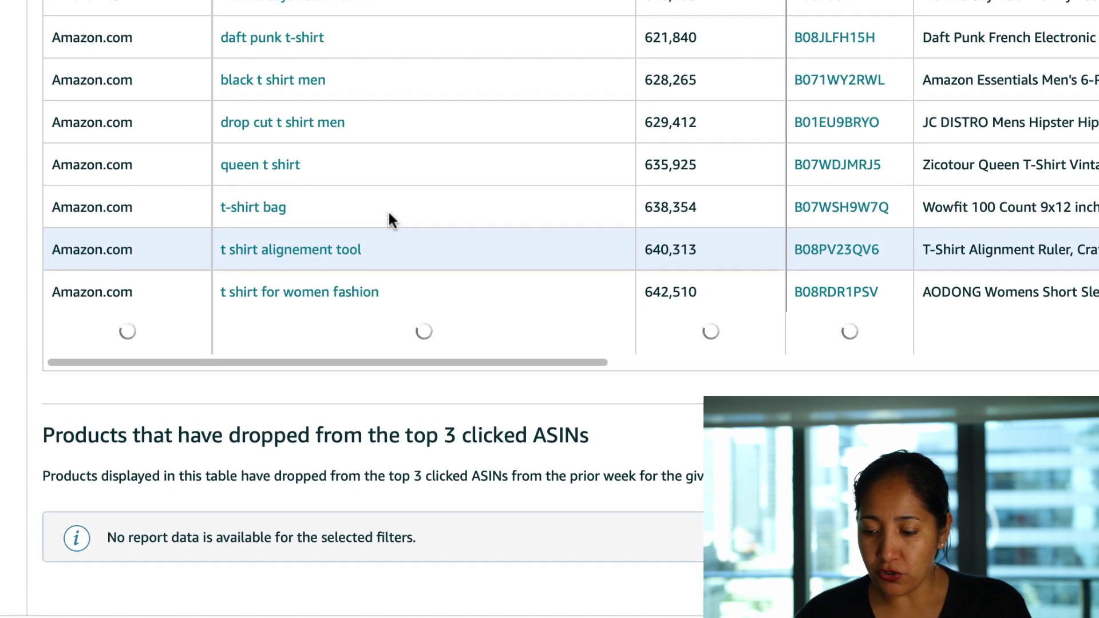
pyautogui.scroll(-20, 389, 214)
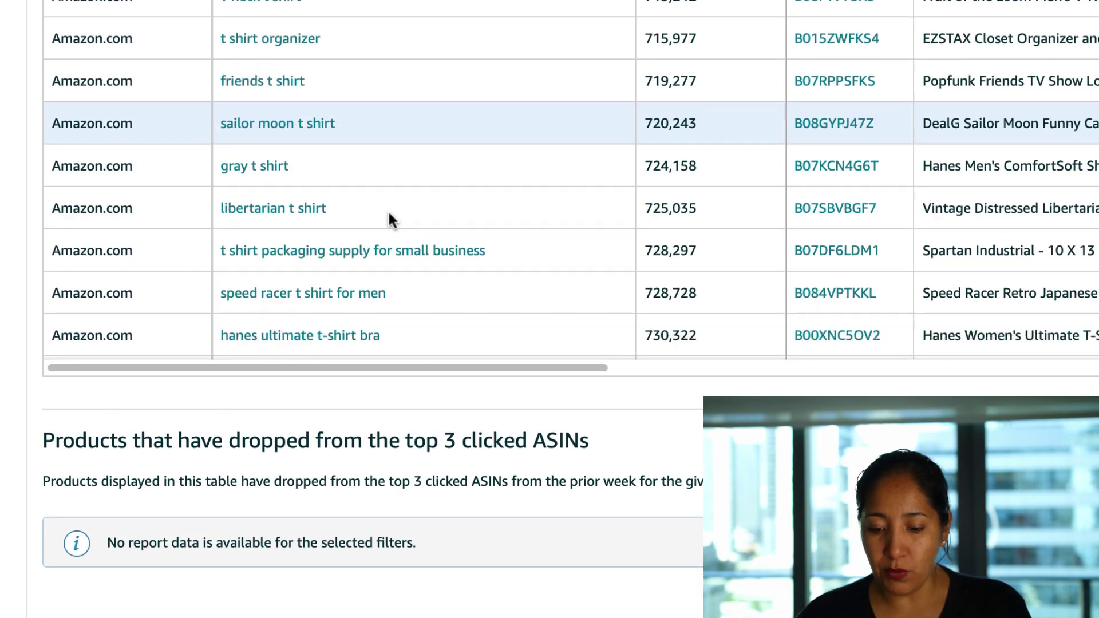
pyautogui.scroll(-3, 387, 210)
pyautogui.scroll(1, 372, 309)
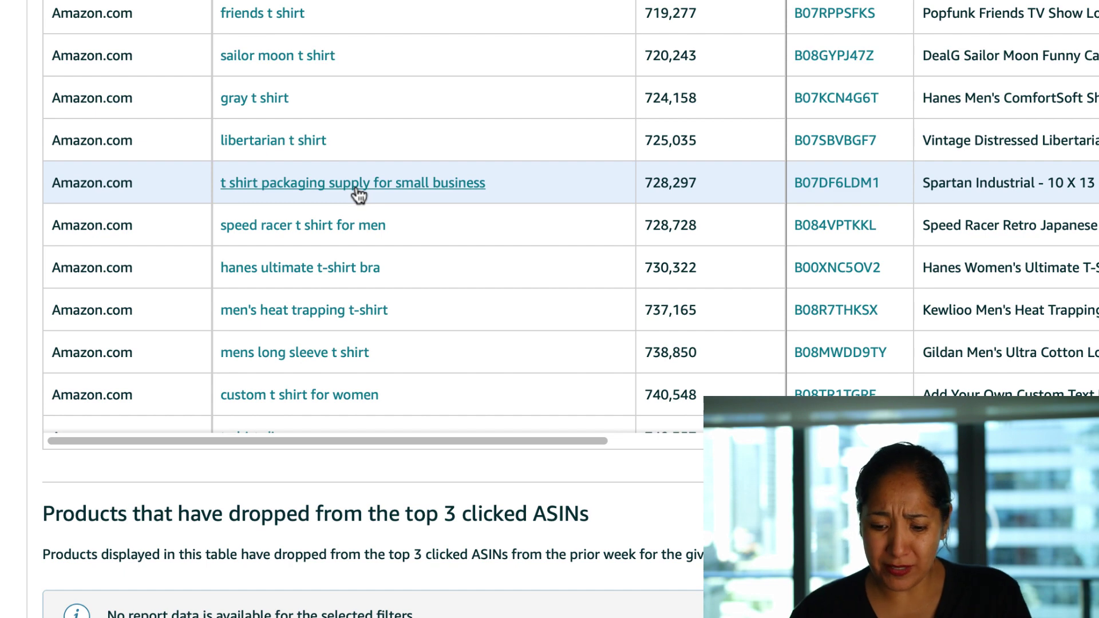
pyautogui.scroll(-3, 355, 201)
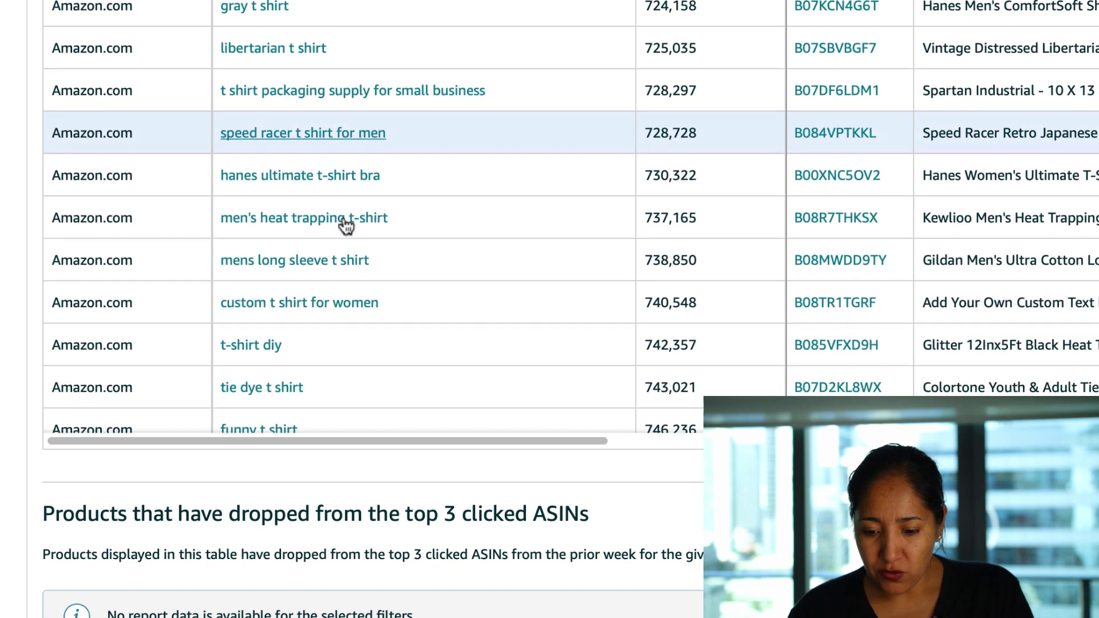
pyautogui.scroll(-12, 355, 258)
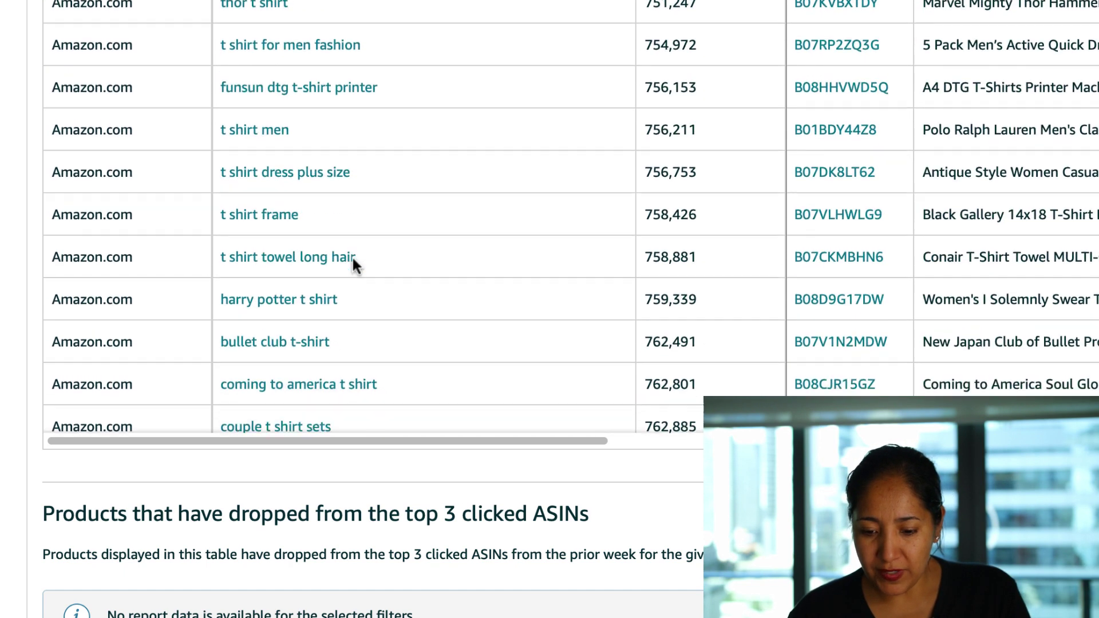
pyautogui.scroll(-1, 352, 255)
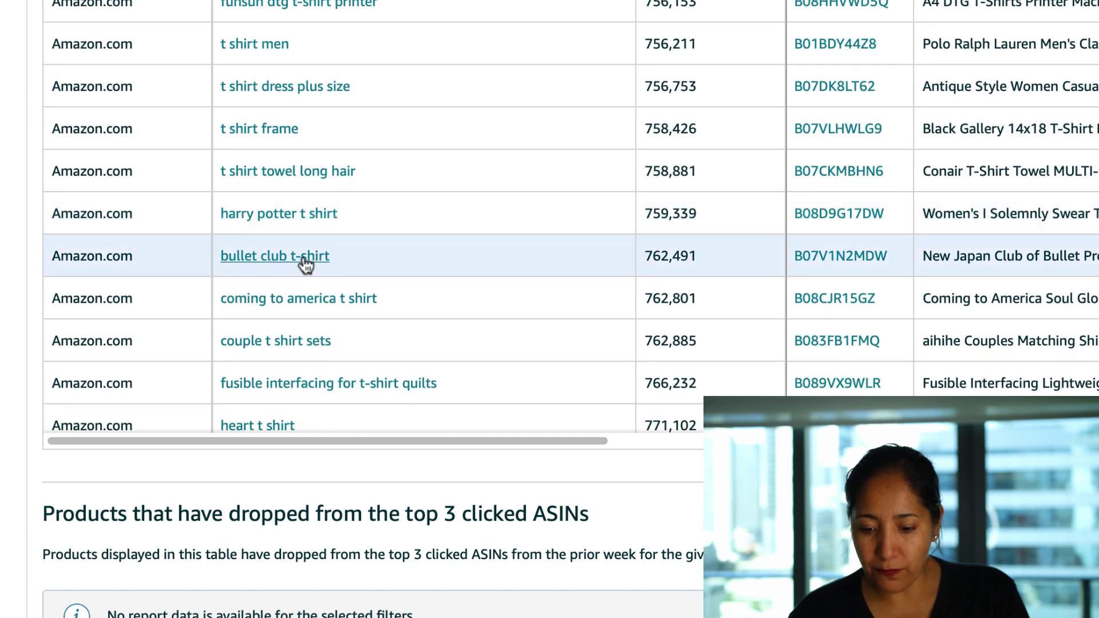
pyautogui.scroll(-4, 393, 258)
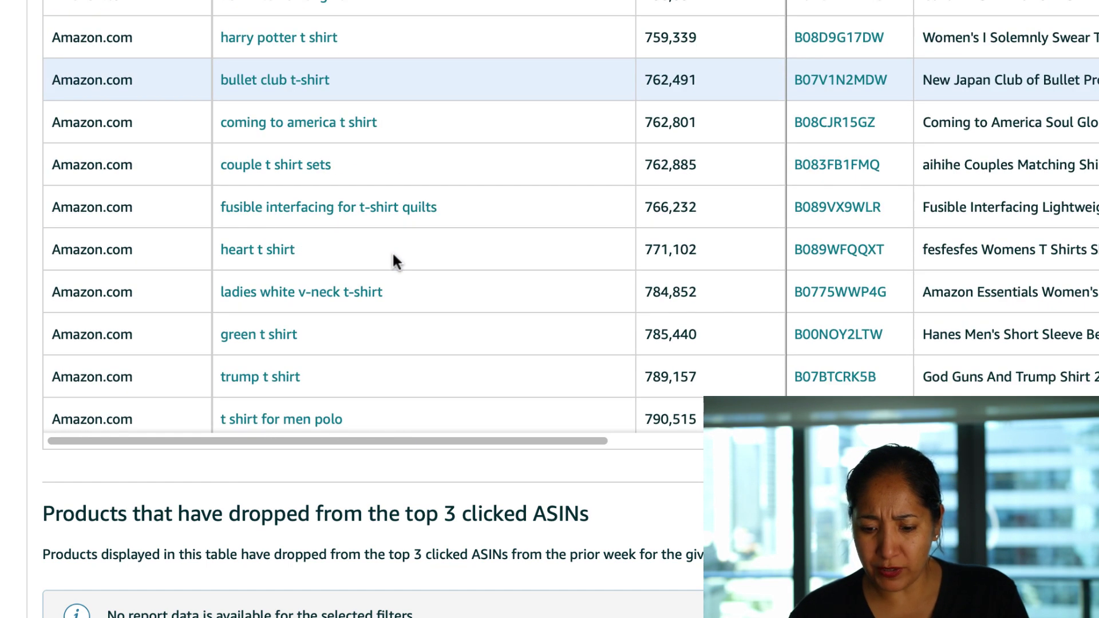
pyautogui.scroll(-6, 343, 252)
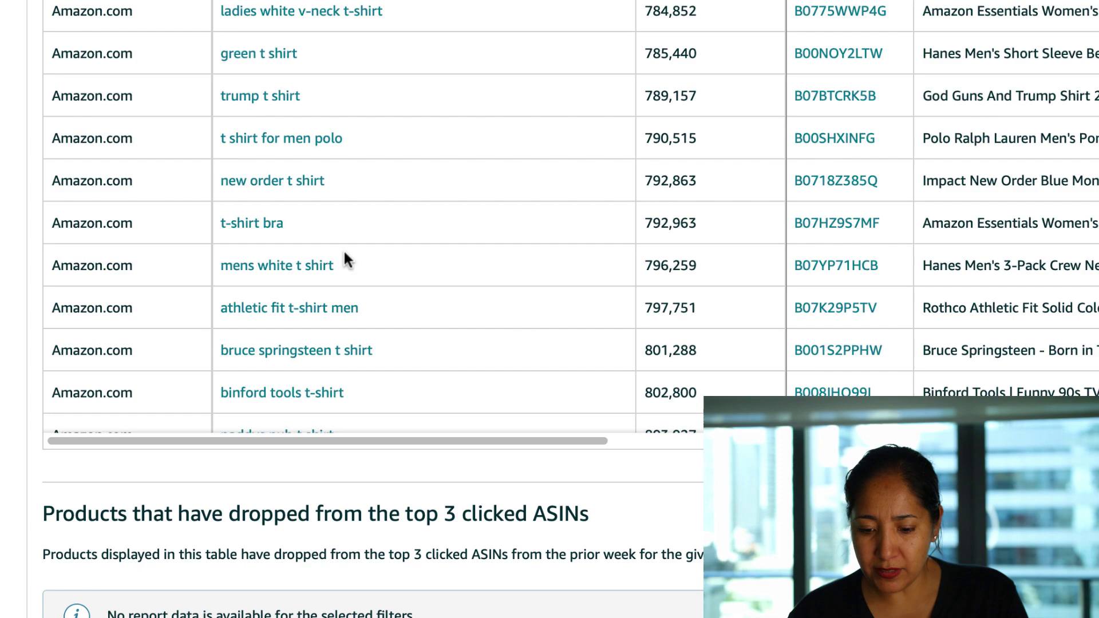
pyautogui.scroll(-20, 344, 258)
pyautogui.scroll(-8, 417, 284)
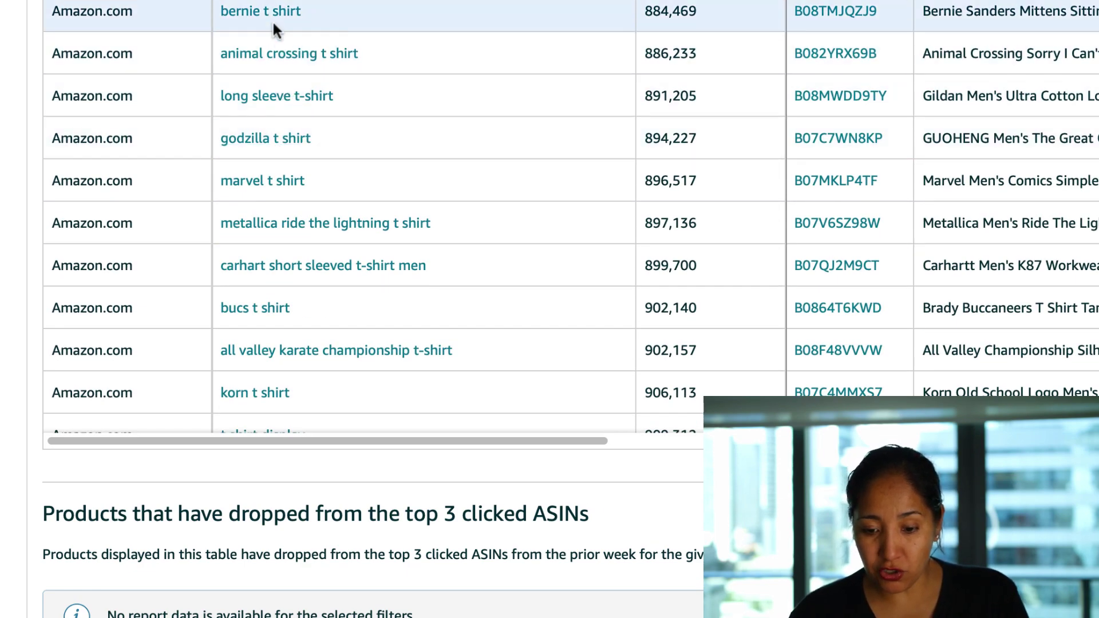
pyautogui.scroll(-15, 379, 173)
pyautogui.scroll(-5, 379, 173)
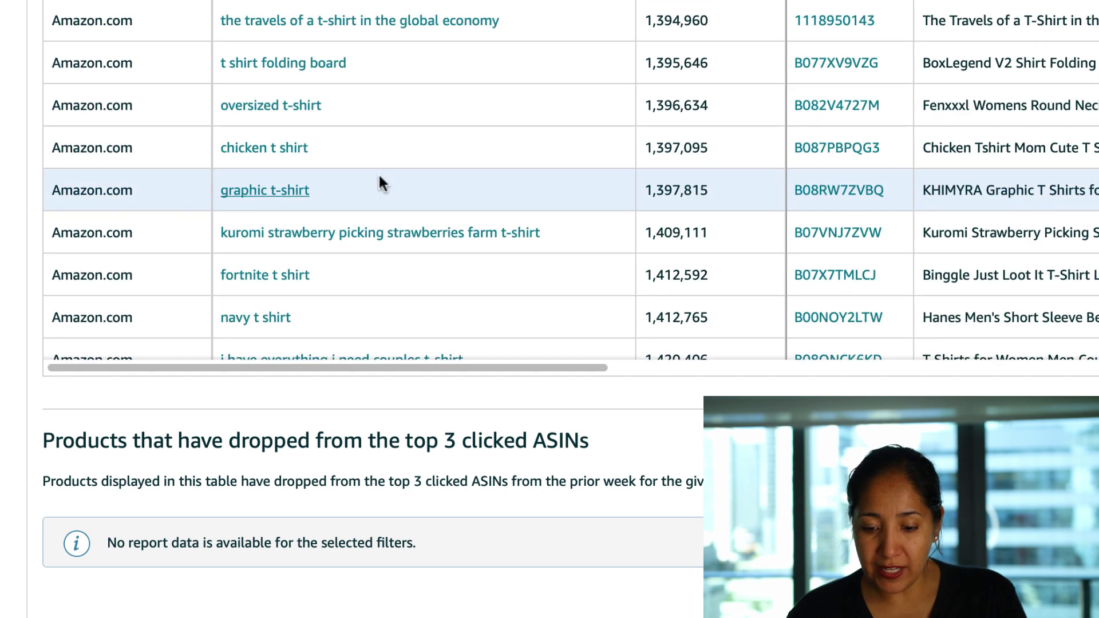
pyautogui.scroll(-10, 378, 173)
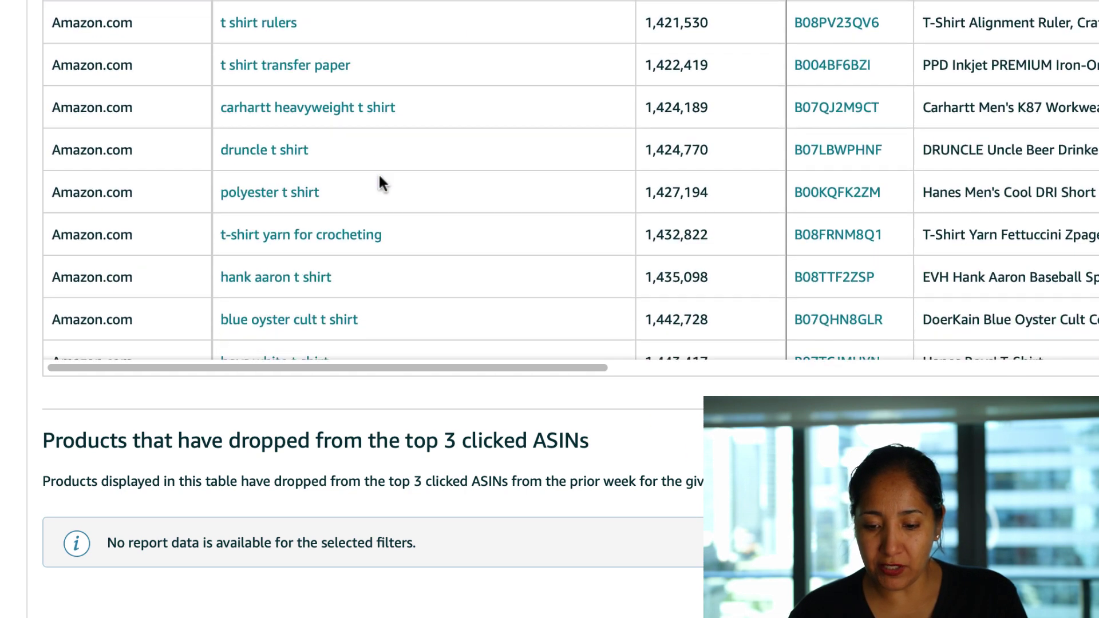
pyautogui.scroll(-5, 379, 177)
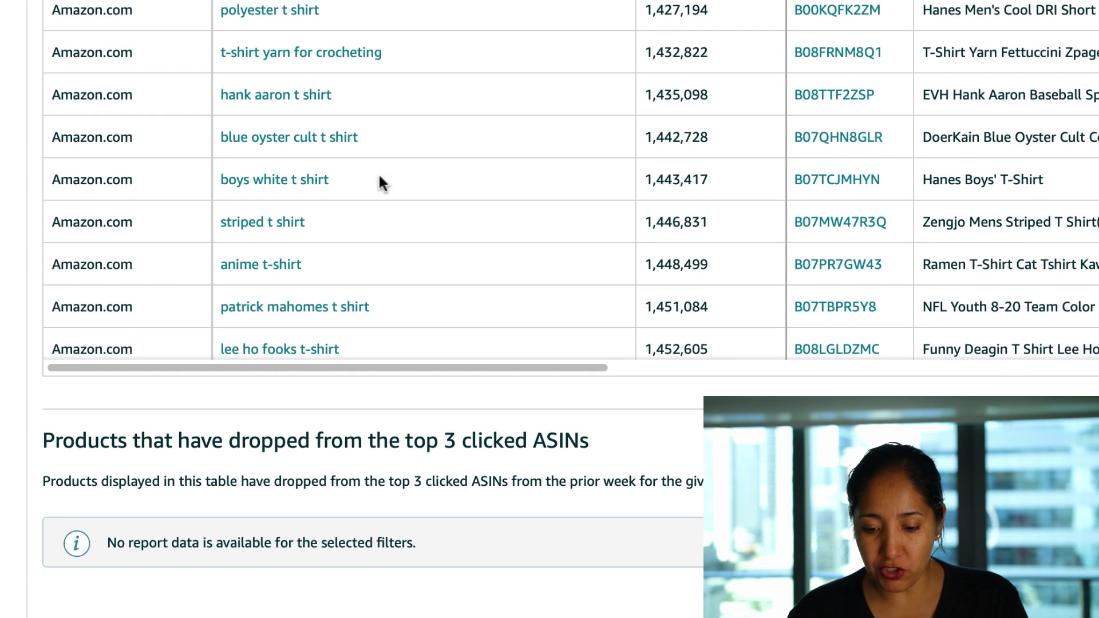
pyautogui.scroll(-5, 378, 175)
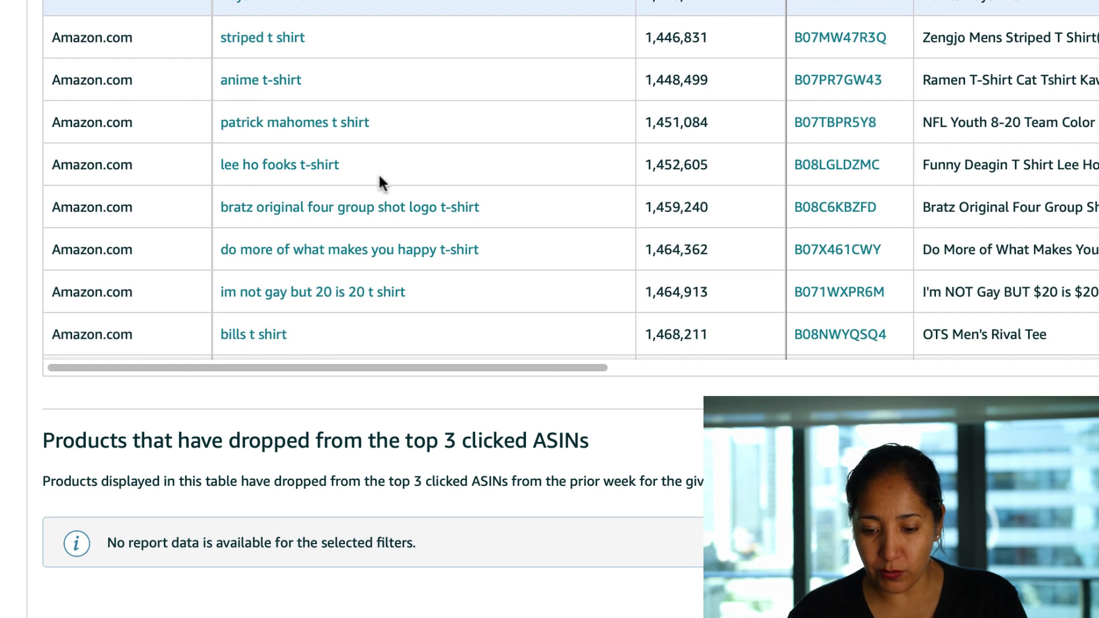
pyautogui.scroll(-1, 379, 173)
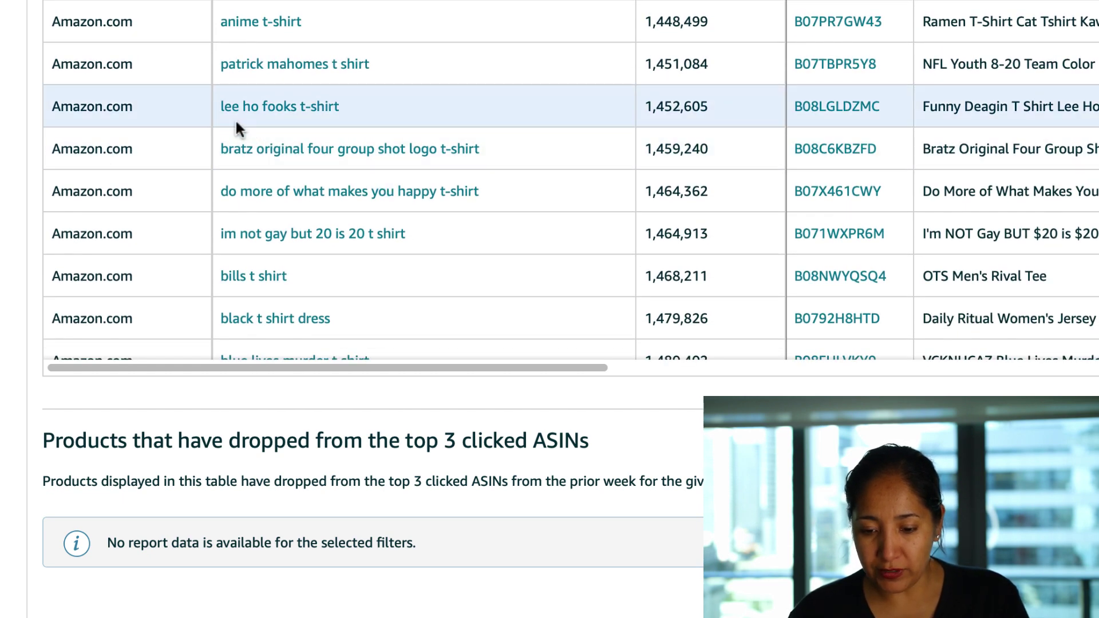
pyautogui.scroll(-5, 430, 157)
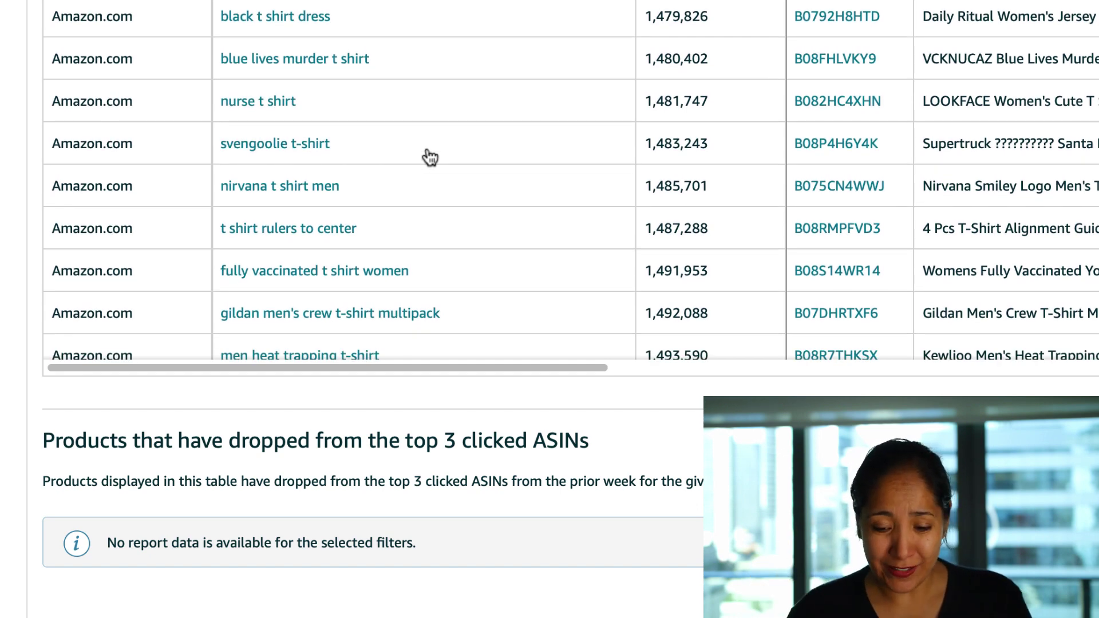
pyautogui.scroll(-3, 429, 157)
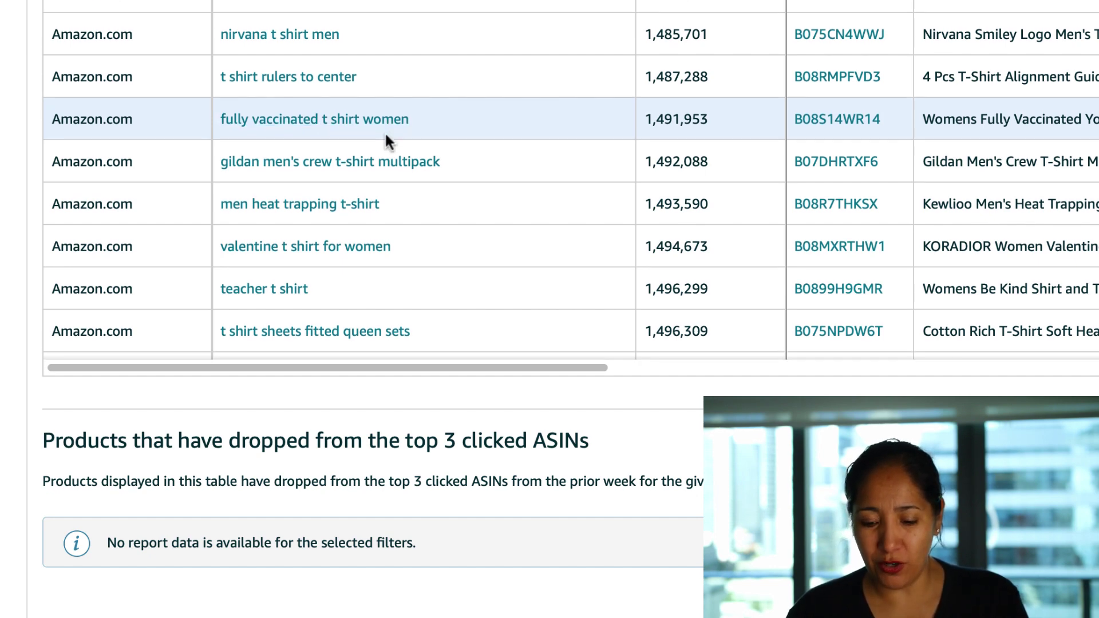
pyautogui.scroll(-3, 385, 142)
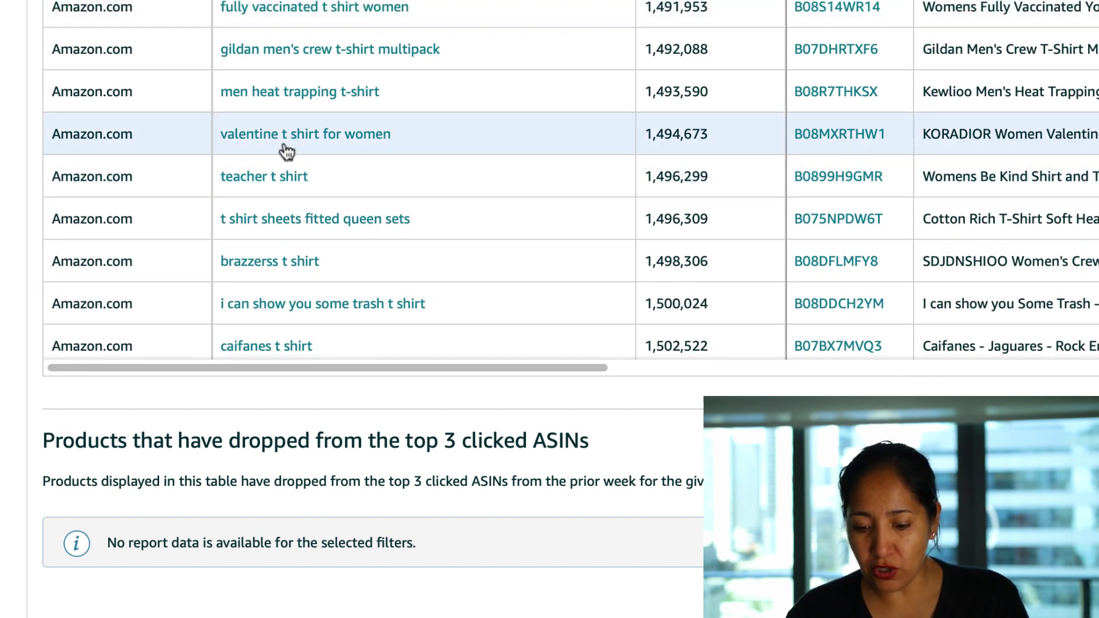
pyautogui.scroll(-2, 402, 166)
pyautogui.scroll(-2, 404, 178)
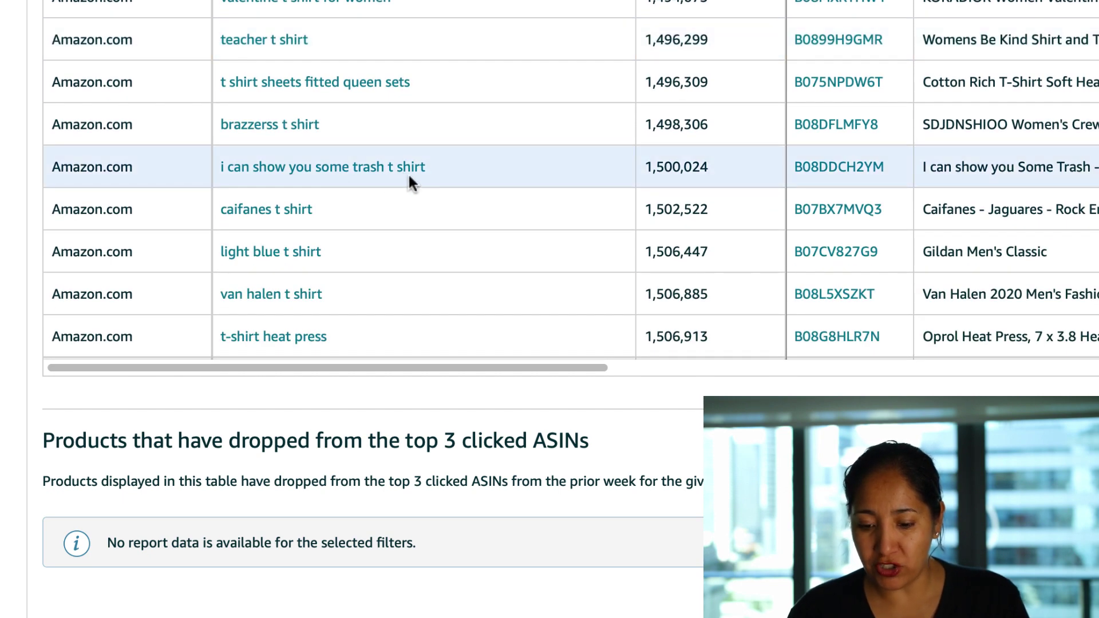
pyautogui.scroll(-5, 410, 180)
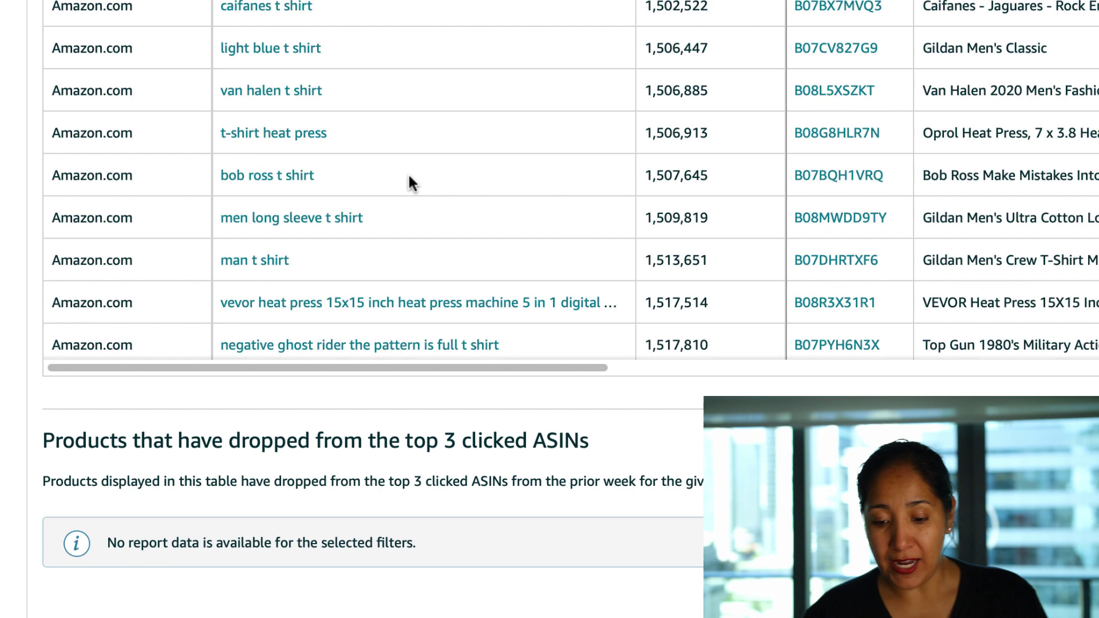
pyautogui.scroll(-5, 410, 181)
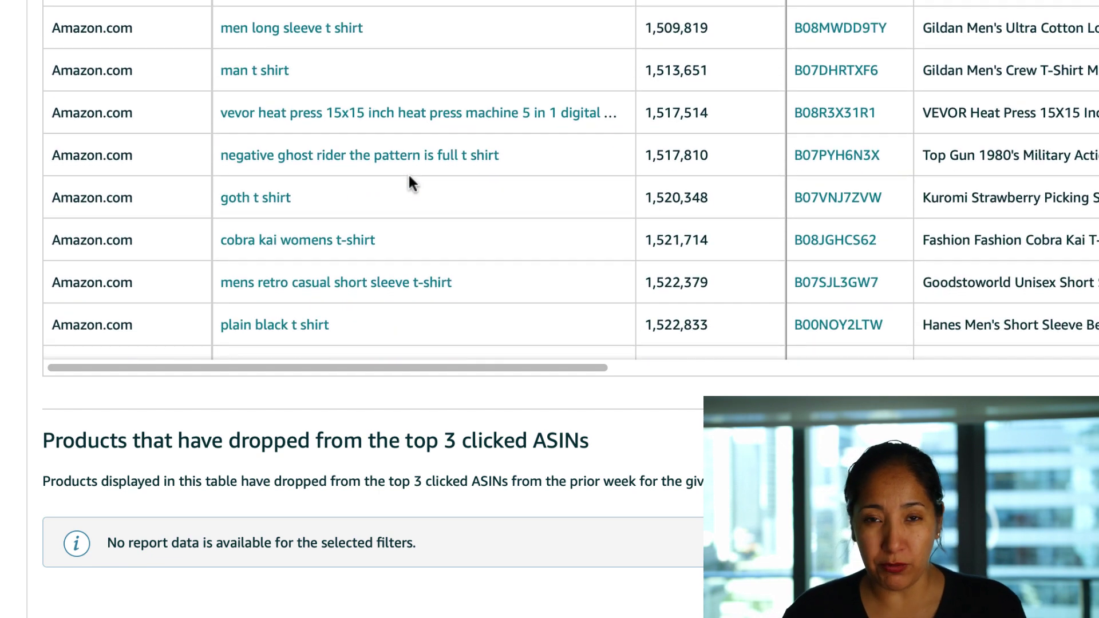
pyautogui.scroll(-5, 410, 182)
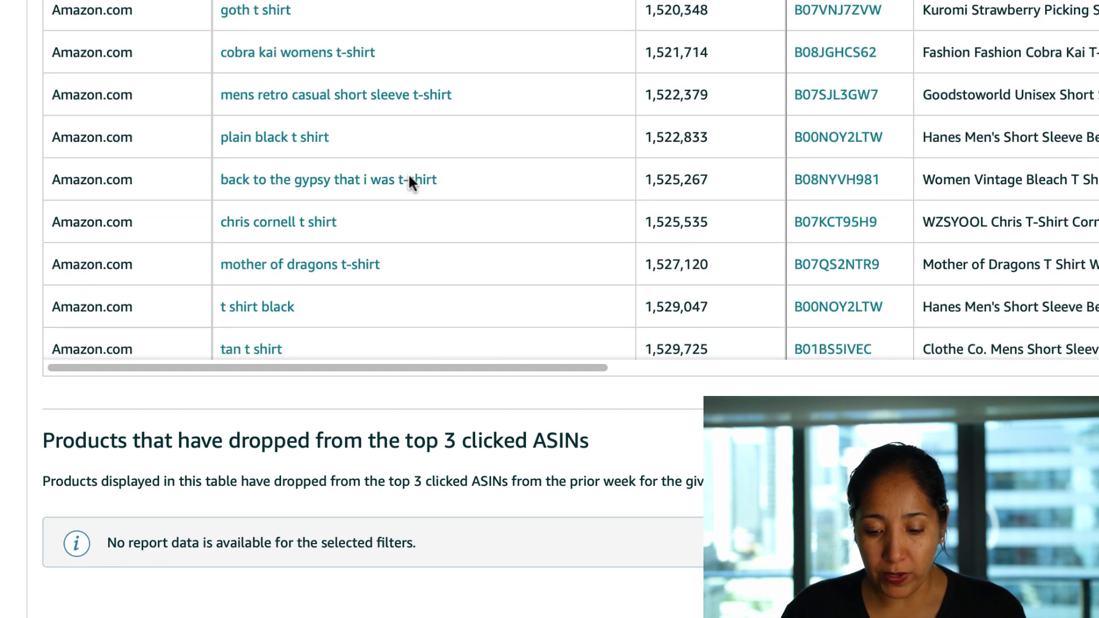
pyautogui.scroll(-6, 410, 180)
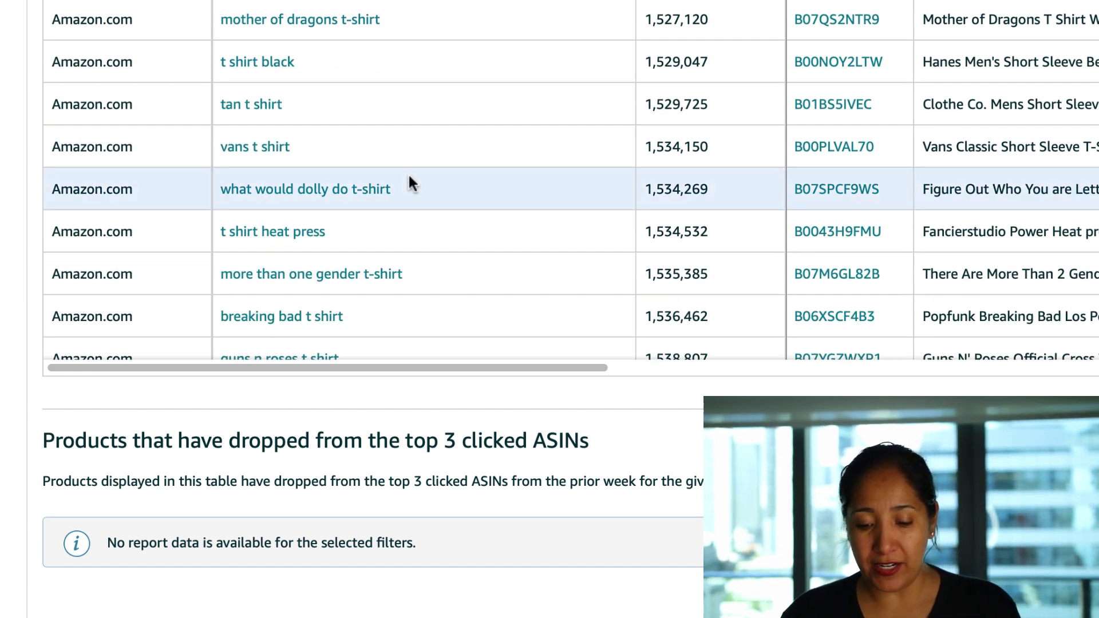
pyautogui.scroll(-3, 410, 176)
pyautogui.scroll(-2, 405, 147)
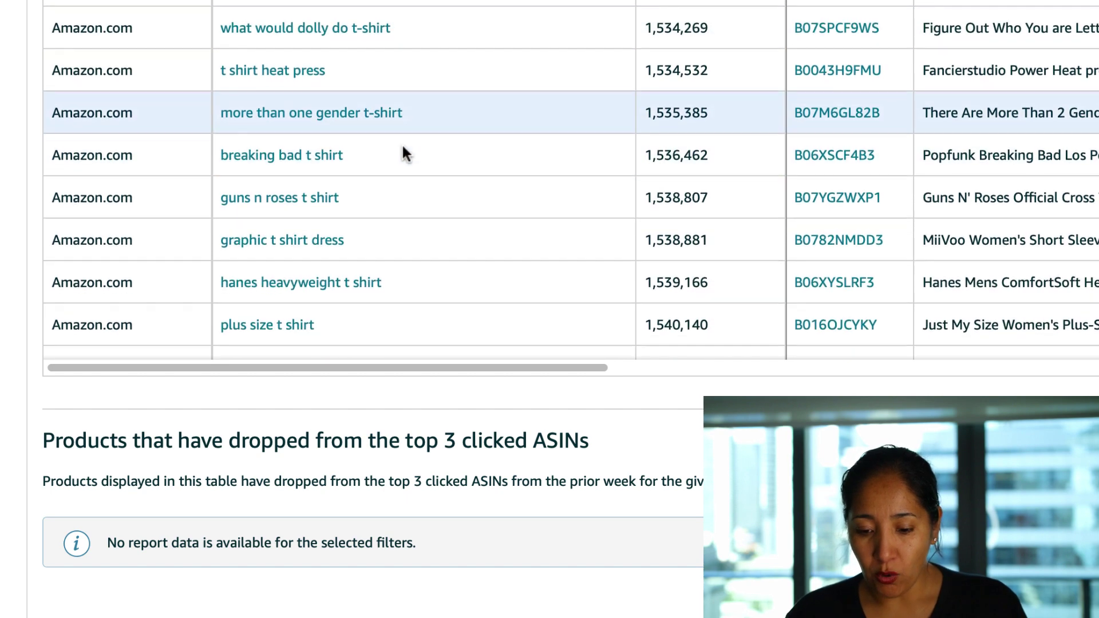
pyautogui.scroll(-2, 402, 148)
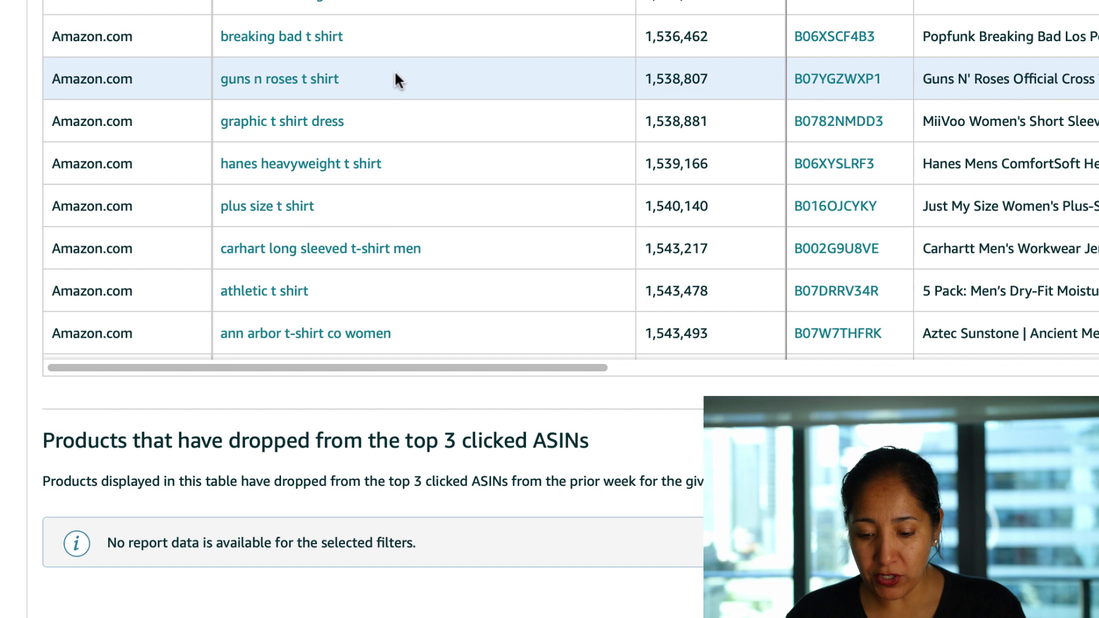
pyautogui.scroll(-5, 394, 74)
pyautogui.scroll(-7, 351, 74)
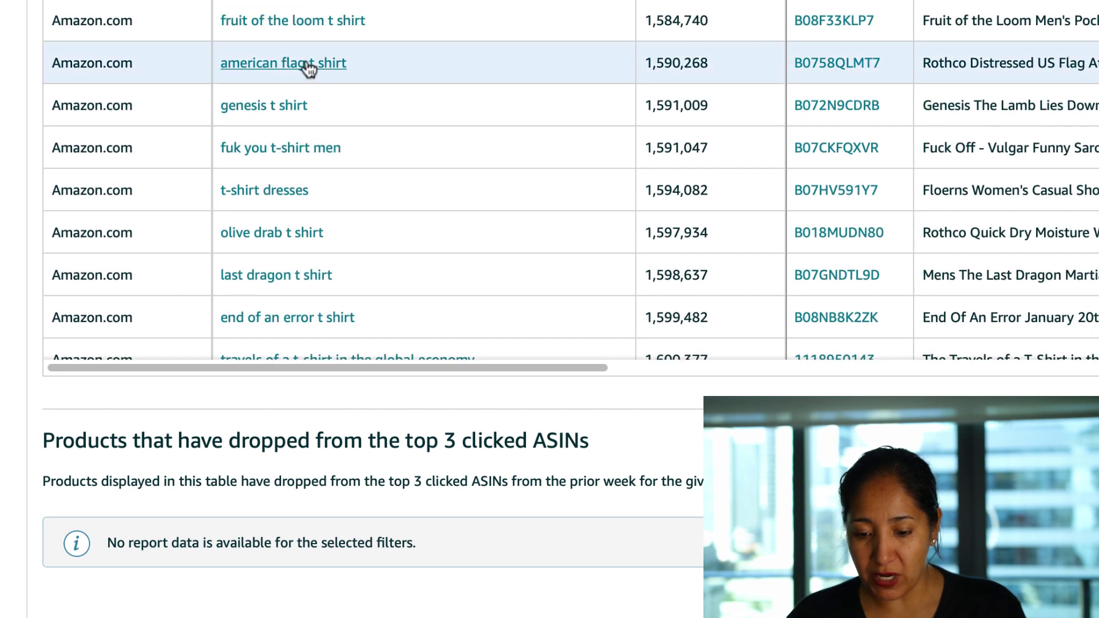
pyautogui.scroll(-1, 373, 115)
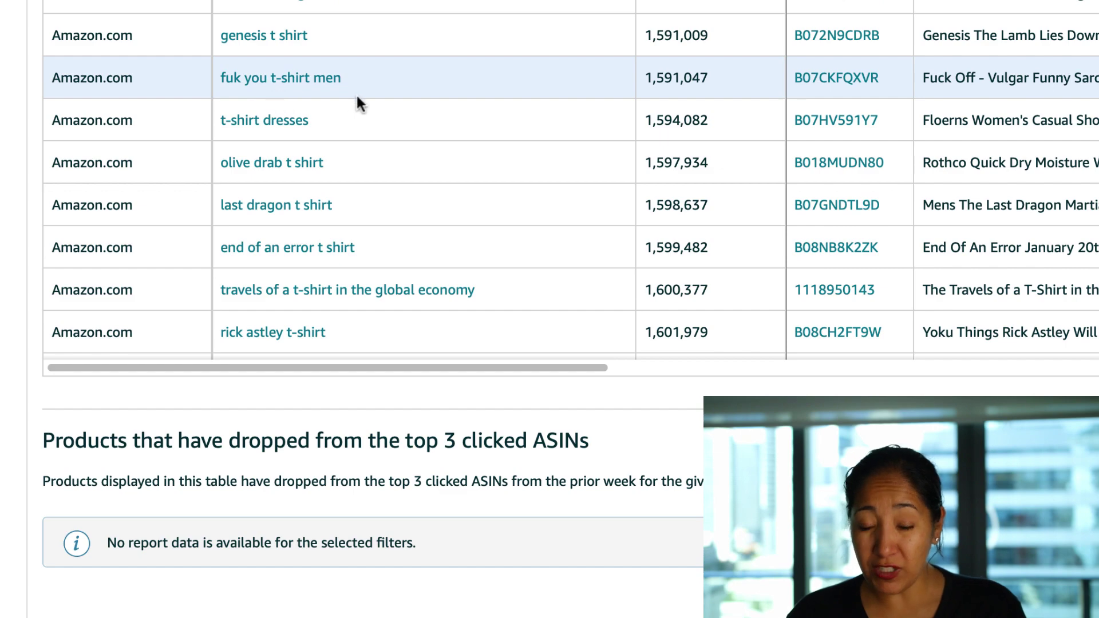
pyautogui.scroll(-1, 380, 112)
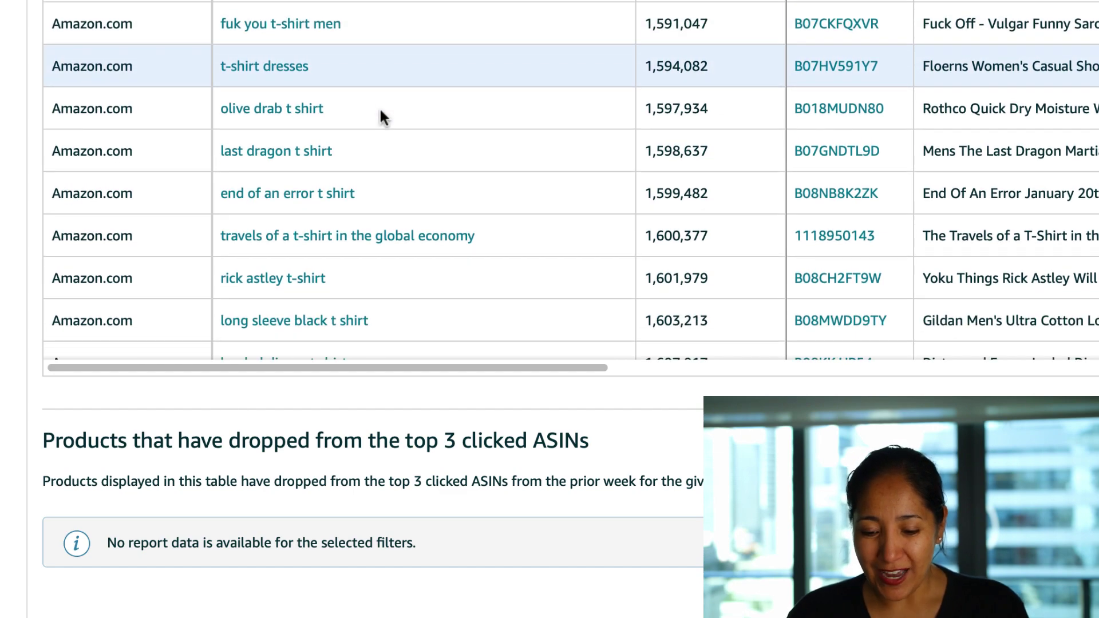
pyautogui.scroll(20, 380, 112)
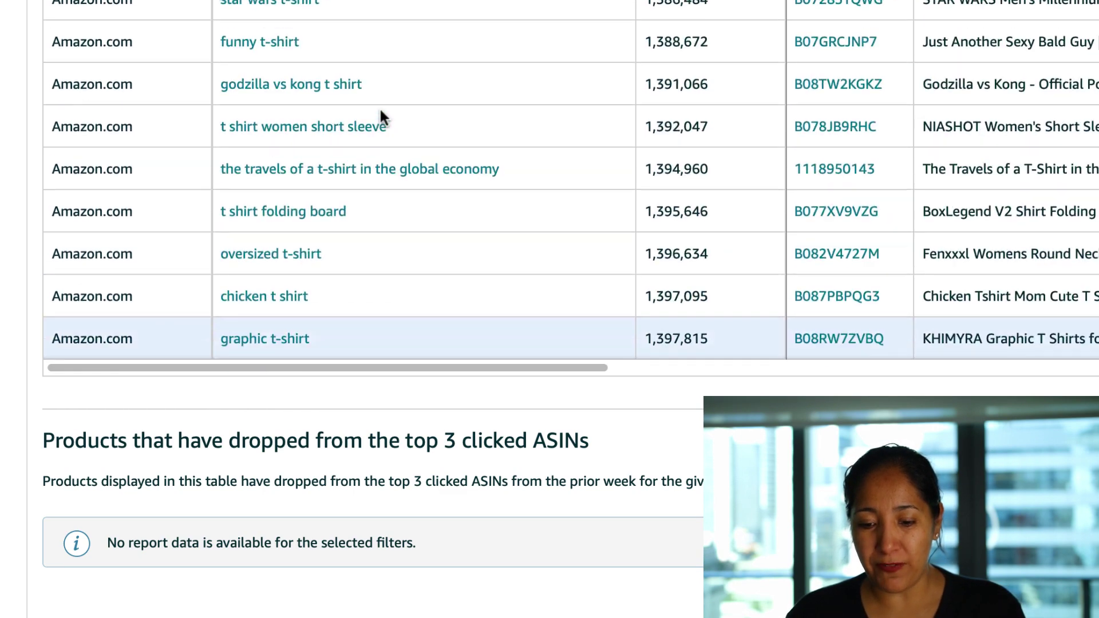
# Scroll up from the t-shirt results to the Search Term filter bar
pyautogui.scroll(20, 380, 114)
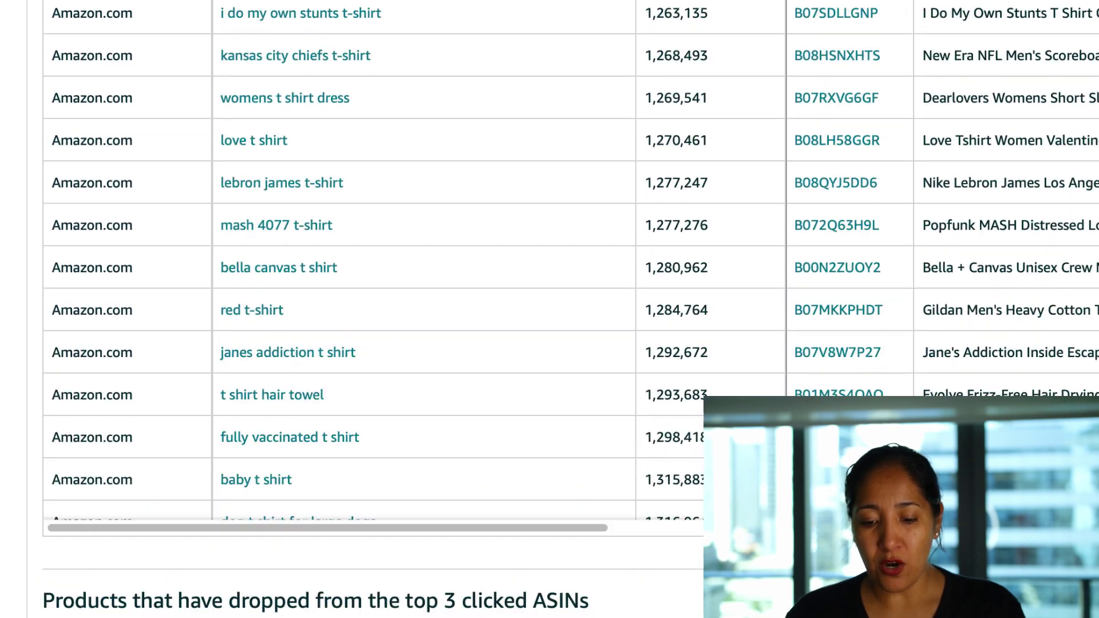
pyautogui.scroll(4, 379, 115)
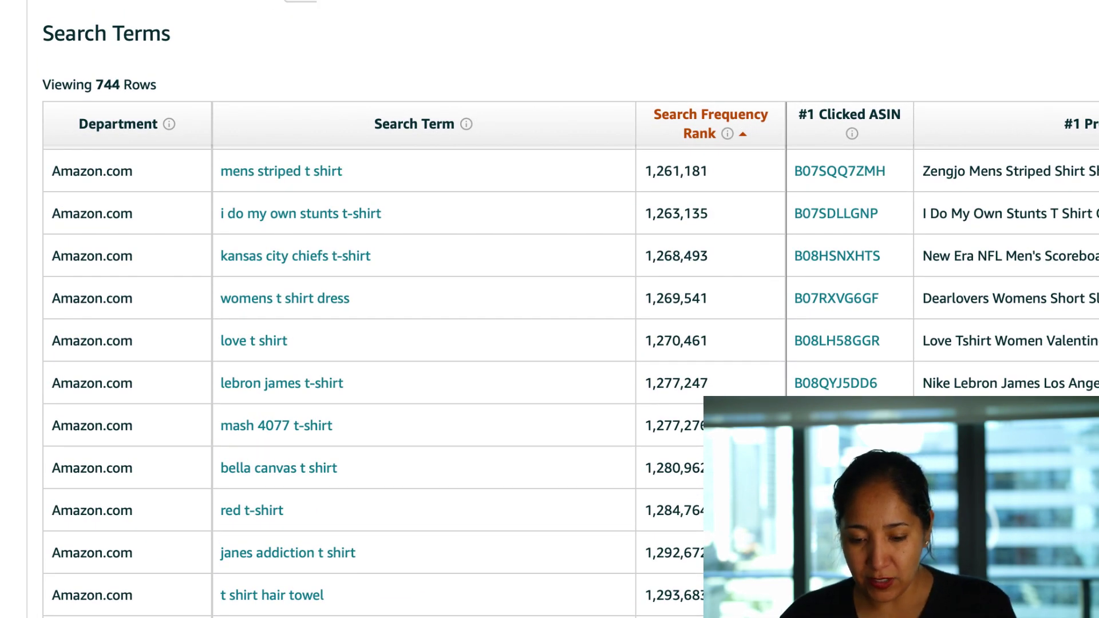
pyautogui.scroll(1, 380, 115)
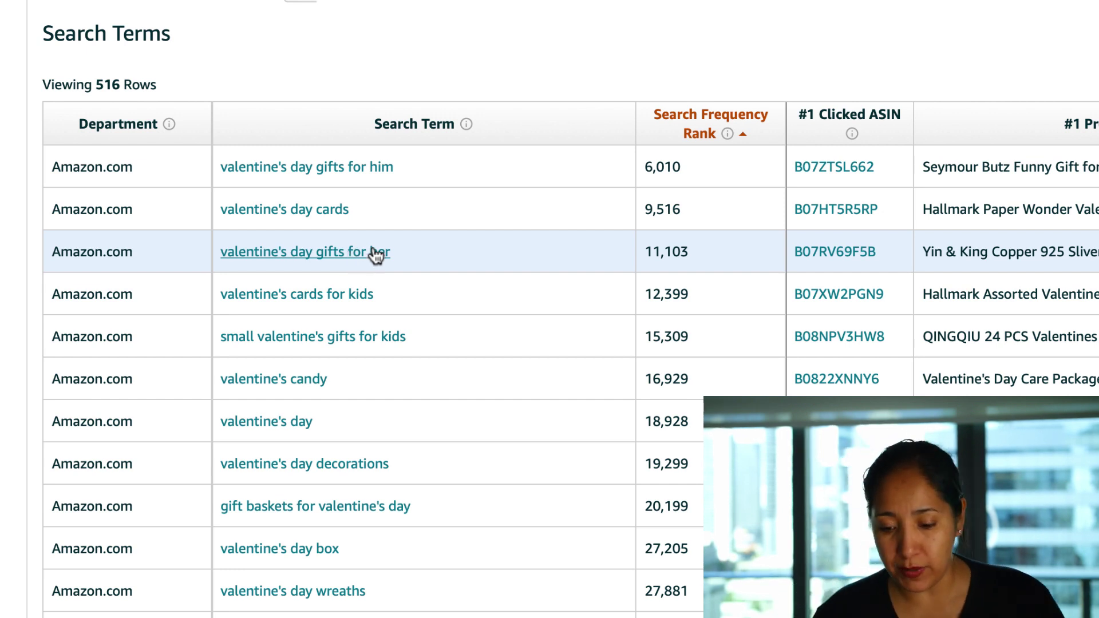
pyautogui.scroll(-1, 404, 326)
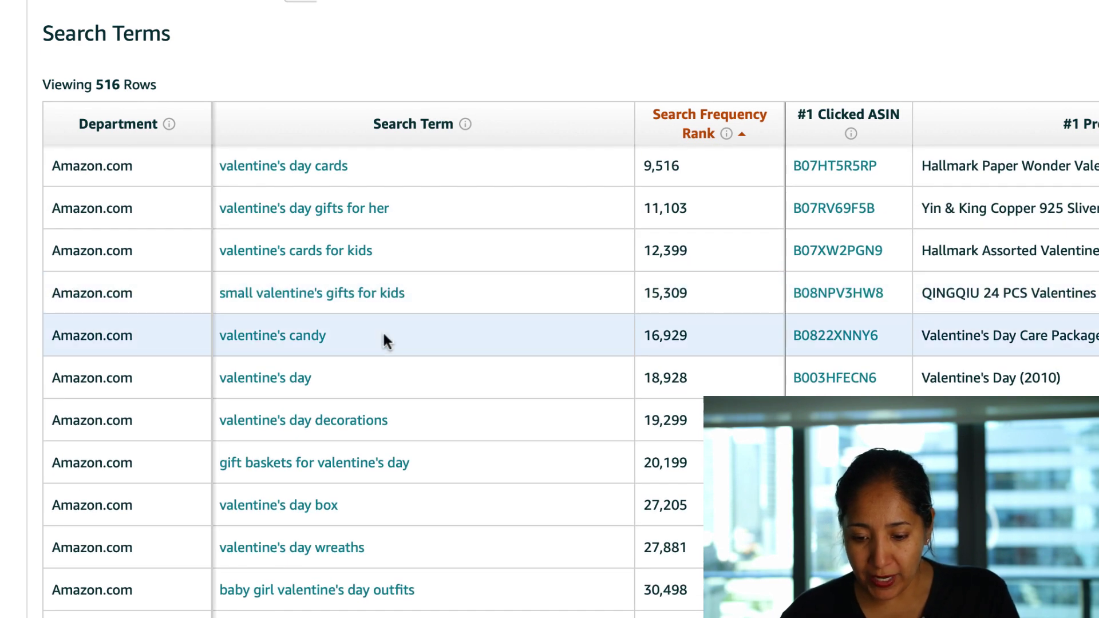
pyautogui.scroll(-1, 383, 338)
pyautogui.scroll(-2, 392, 434)
pyautogui.scroll(-2, 389, 434)
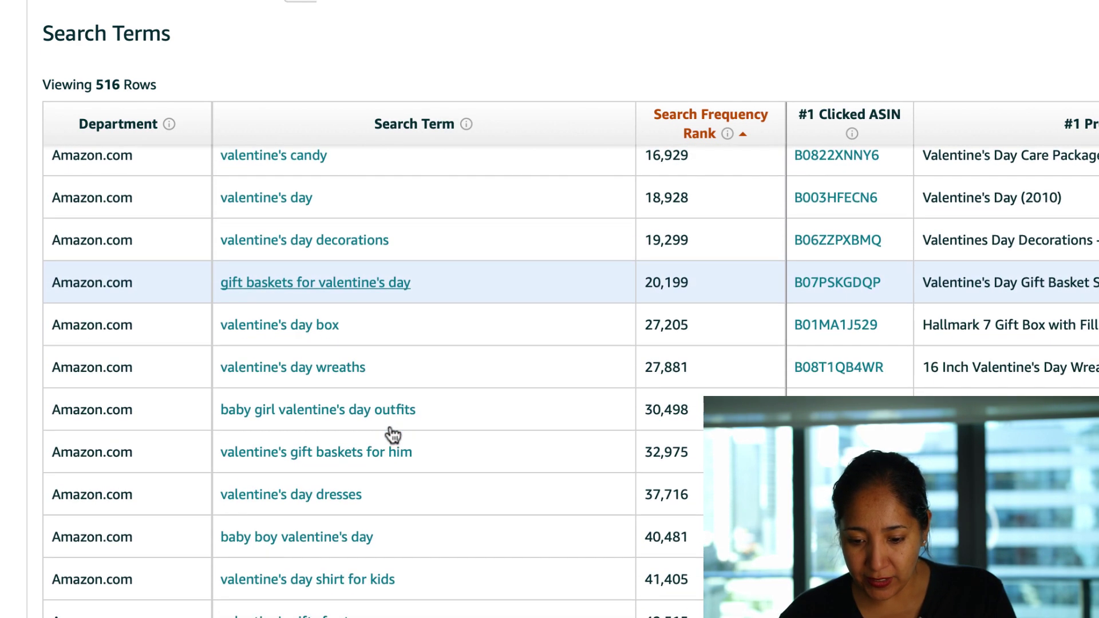
pyautogui.scroll(-4, 402, 480)
pyautogui.scroll(-2, 401, 475)
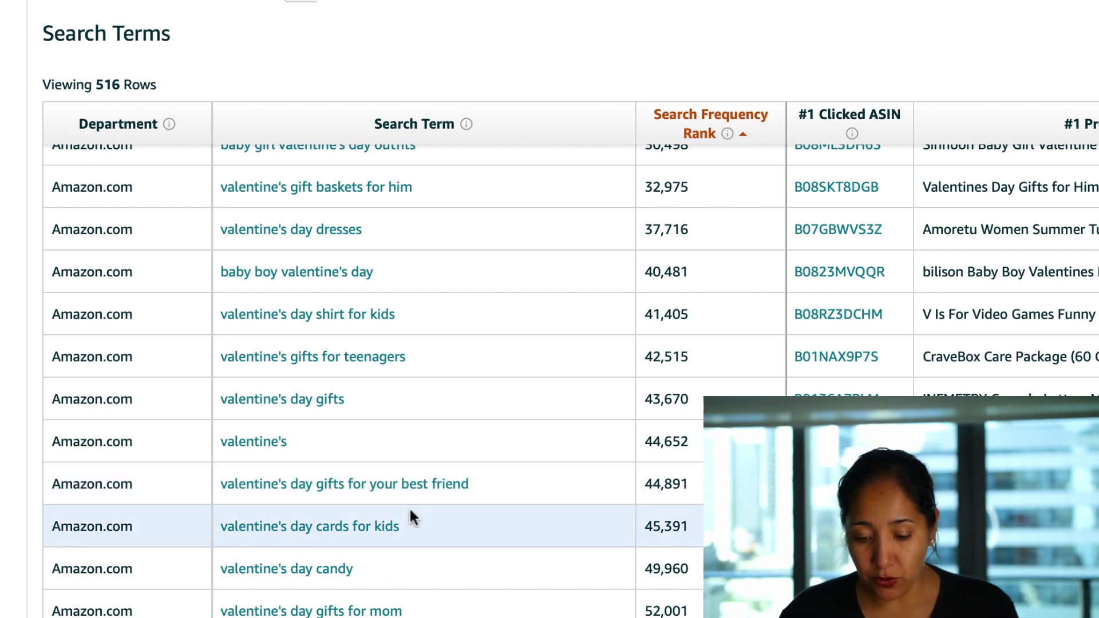
pyautogui.scroll(-3, 409, 517)
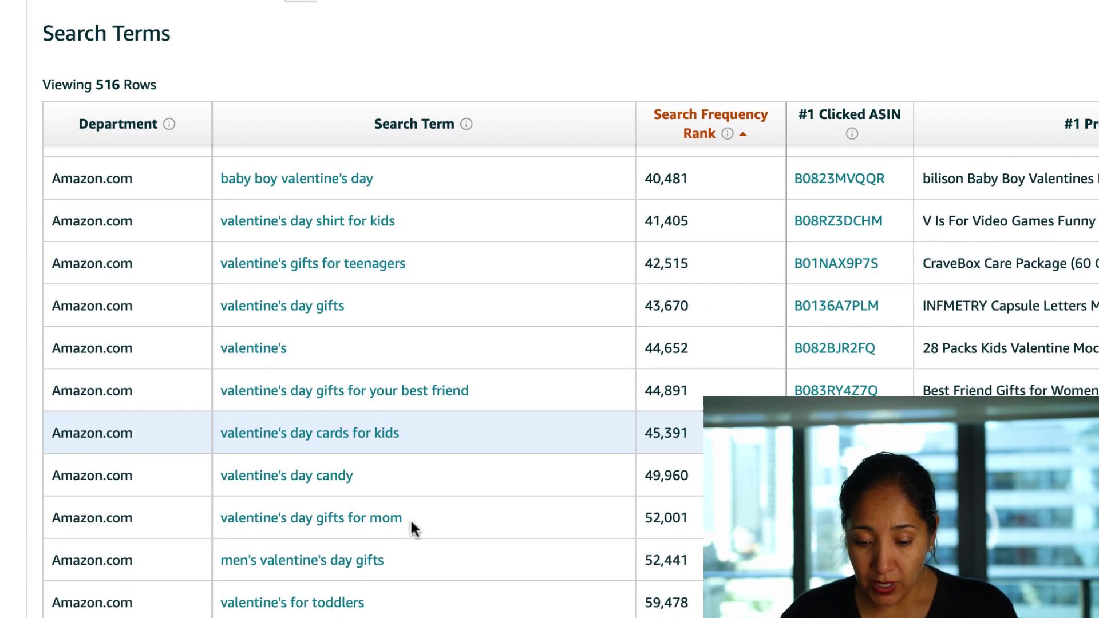
pyautogui.scroll(-1, 422, 450)
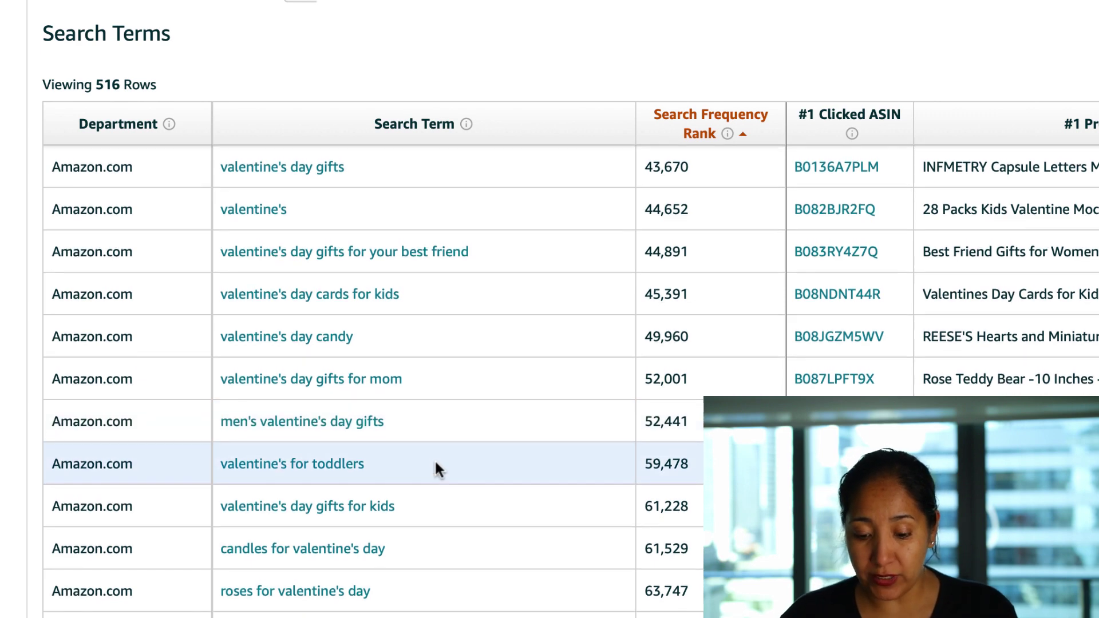
pyautogui.scroll(-1, 434, 459)
pyautogui.scroll(-3, 486, 481)
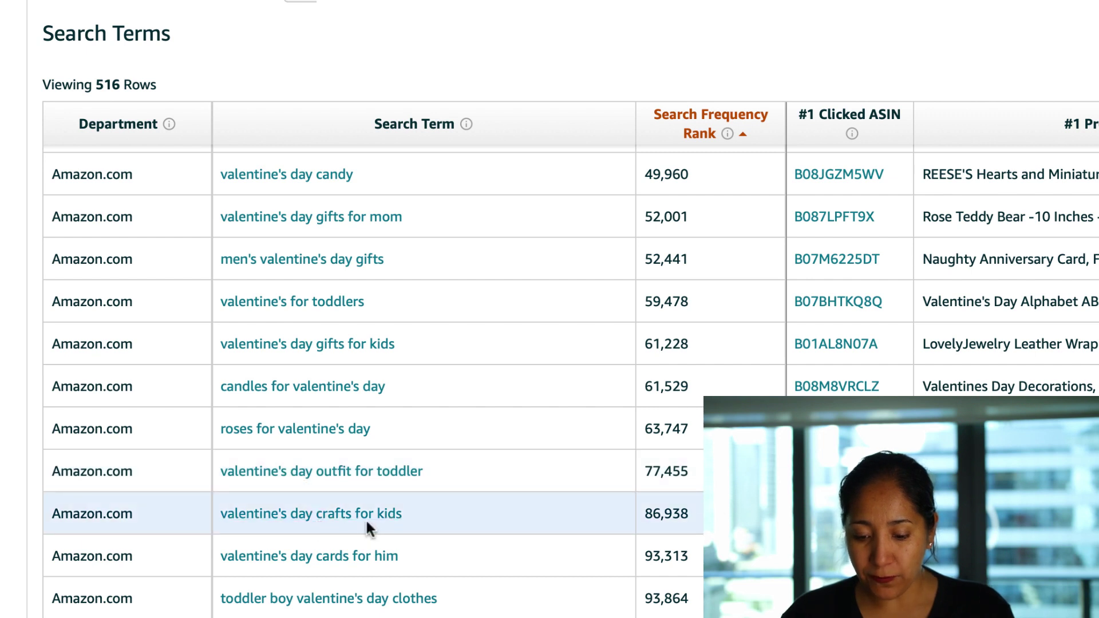
pyautogui.scroll(-1, 459, 522)
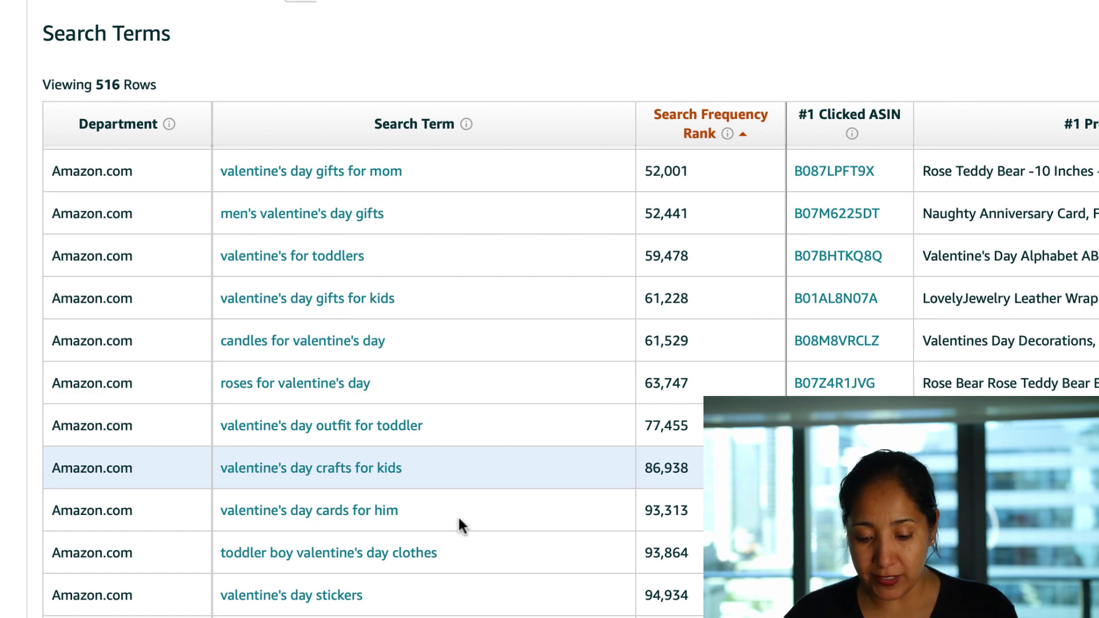
pyautogui.scroll(-5, 458, 522)
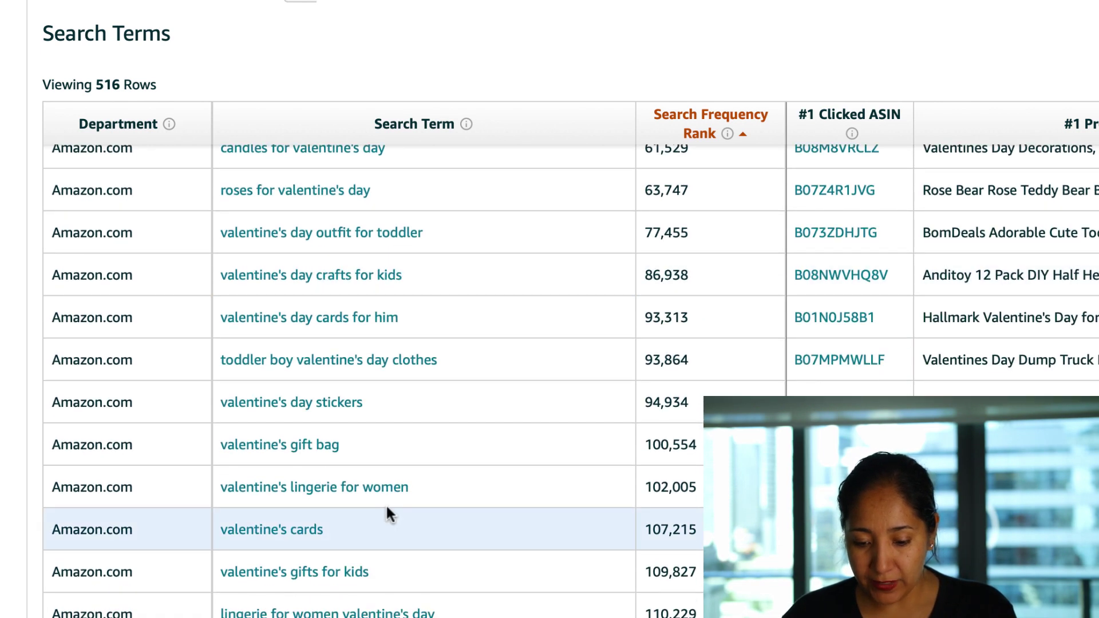
pyautogui.scroll(-3, 392, 575)
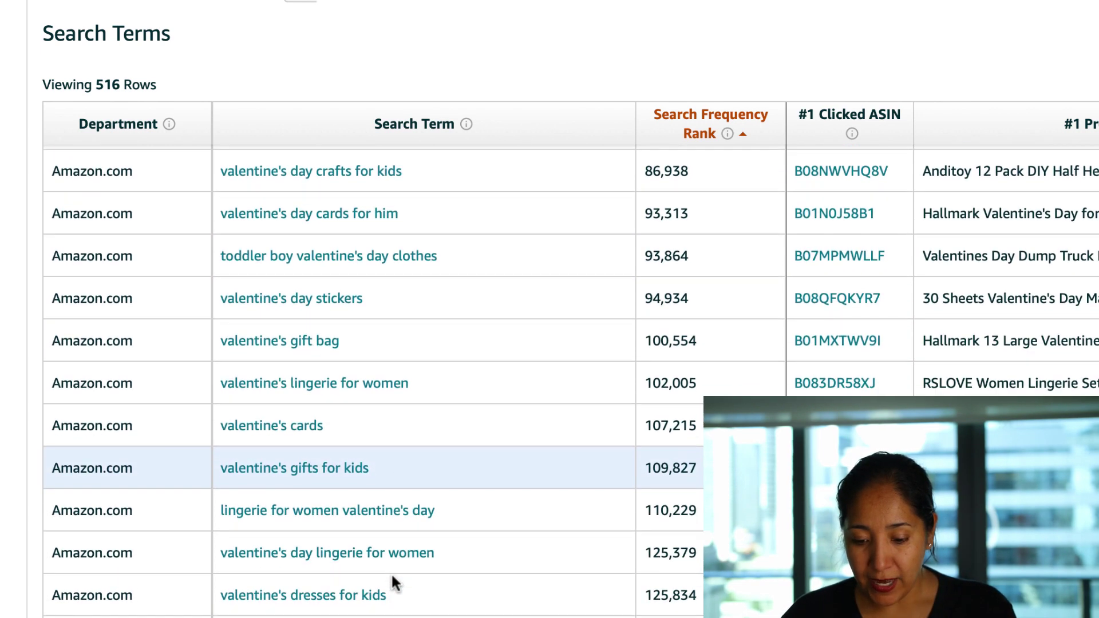
pyautogui.scroll(-10, 392, 576)
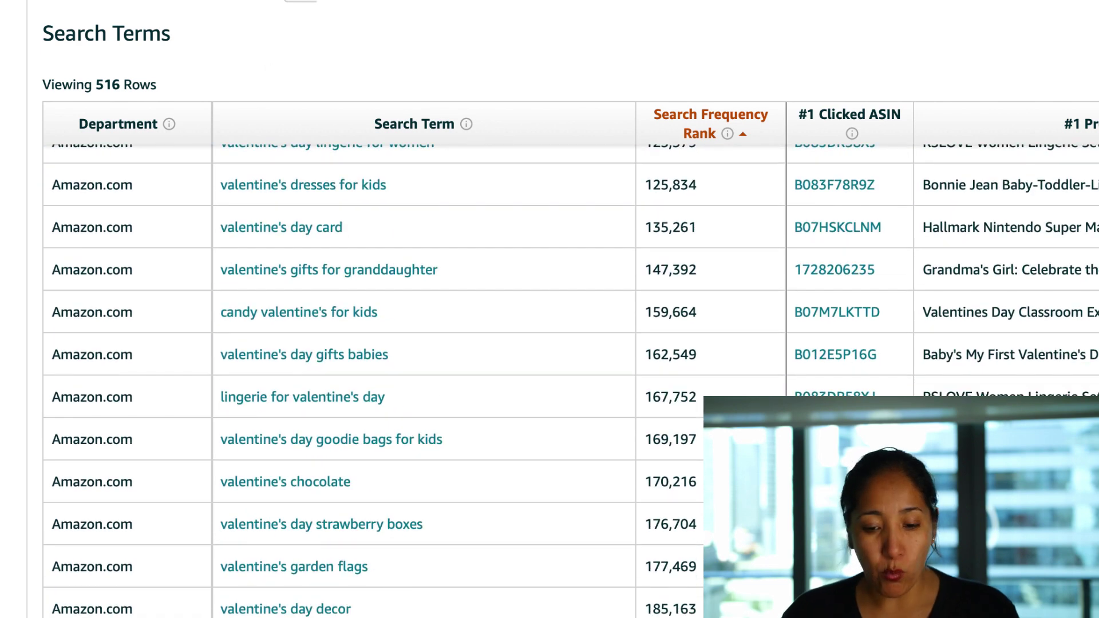
# Run the report with the journal filter to list 1,702 journal search terms
pyautogui.scroll(1, 400, 309)
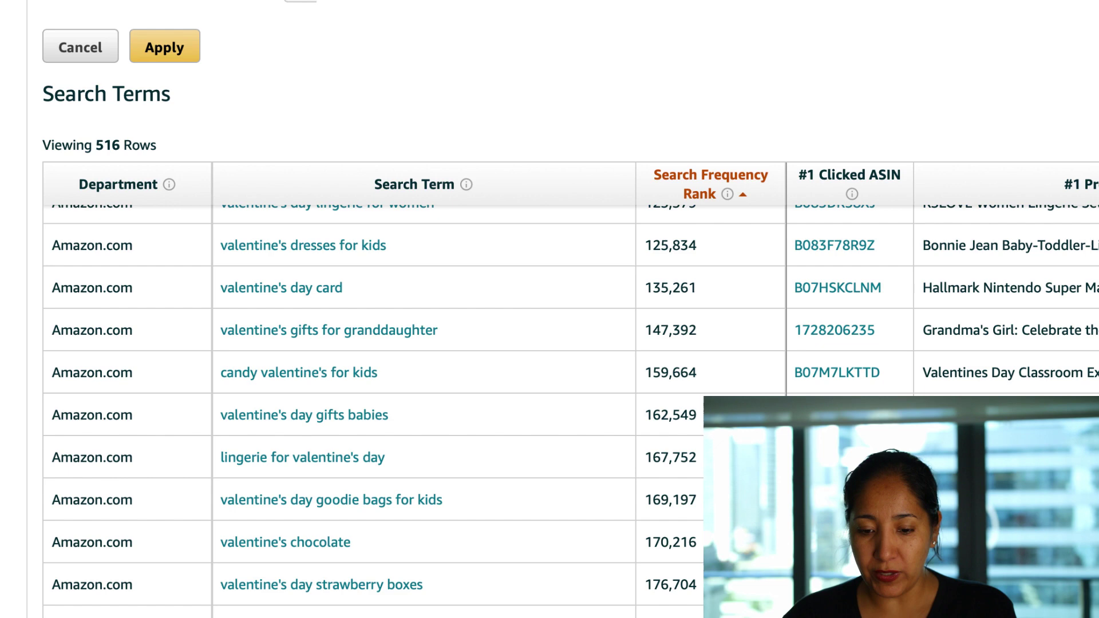
pyautogui.click(175, 47)
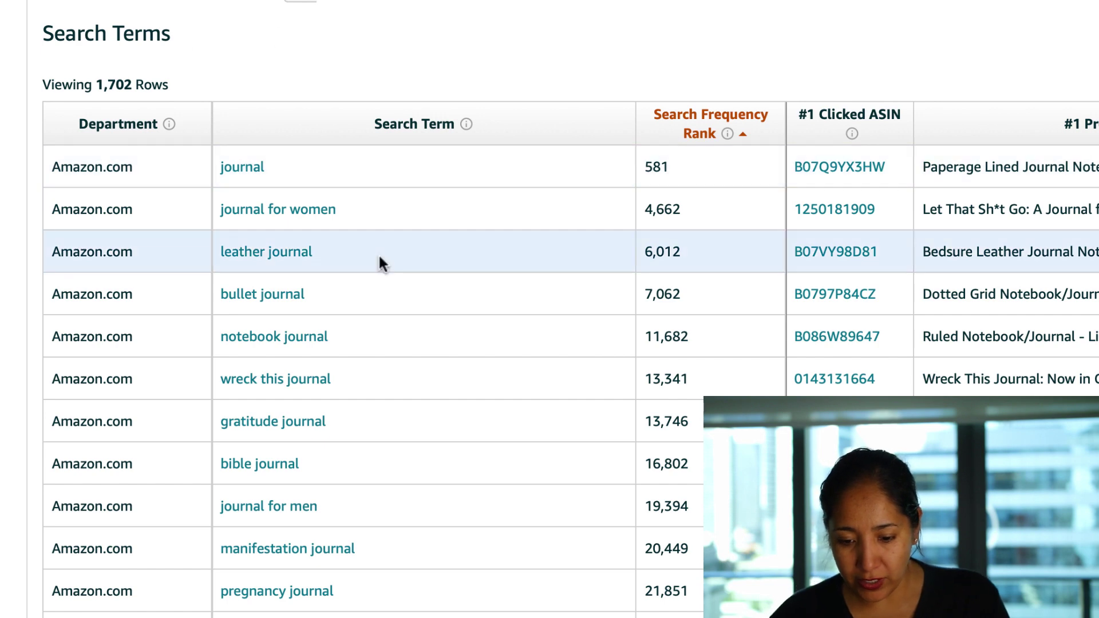
pyautogui.scroll(-3, 381, 262)
pyautogui.scroll(-15, 379, 252)
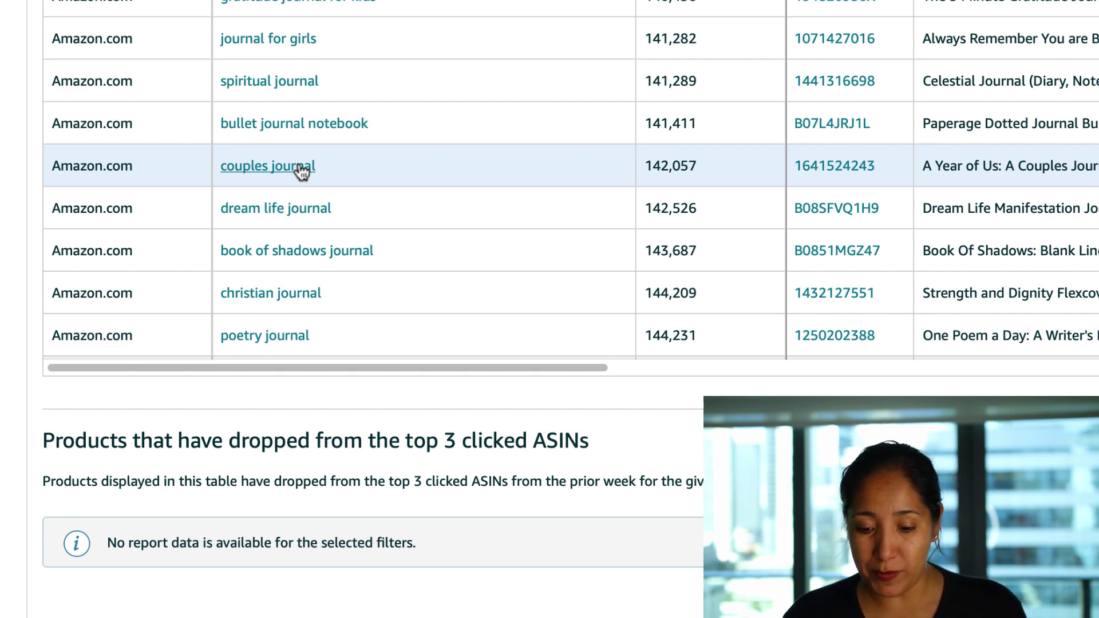
# Browse the journal terms past 'gardening journal' to 'cute bullet journal' at rank 415,022
pyautogui.scroll(-5, 300, 166)
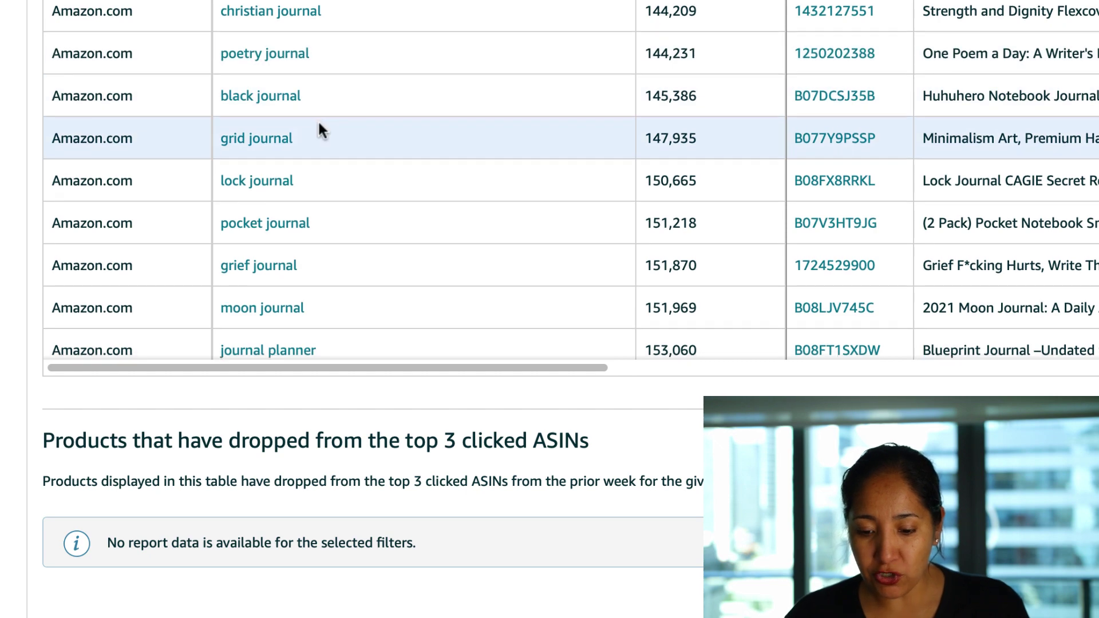
pyautogui.scroll(-3, 319, 128)
pyautogui.scroll(-1, 319, 129)
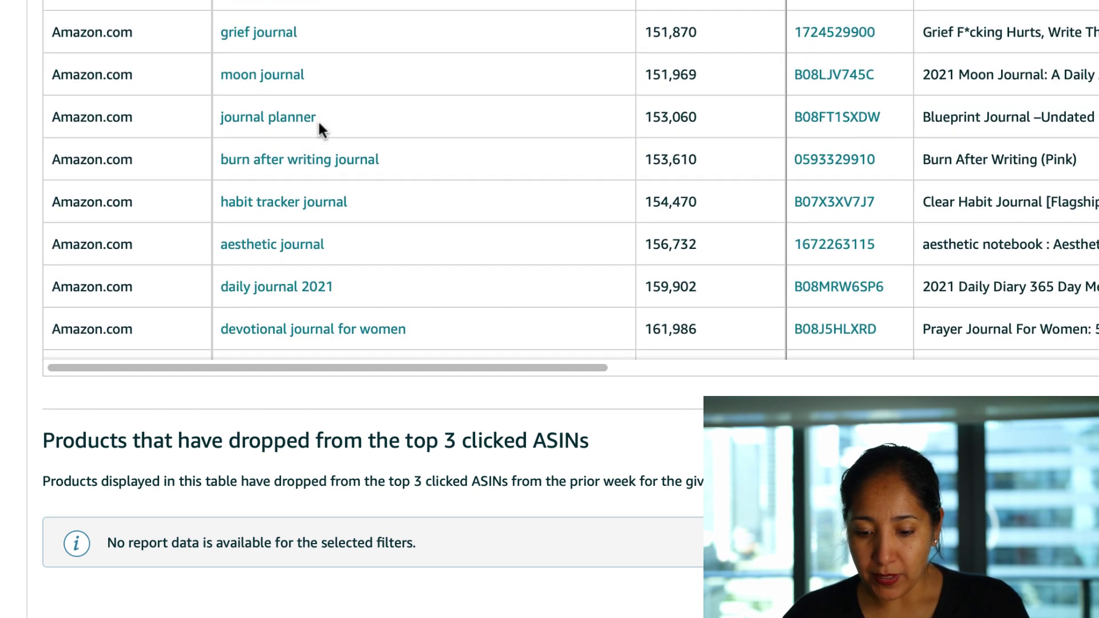
pyautogui.scroll(-1, 298, 35)
pyautogui.scroll(-4, 407, 163)
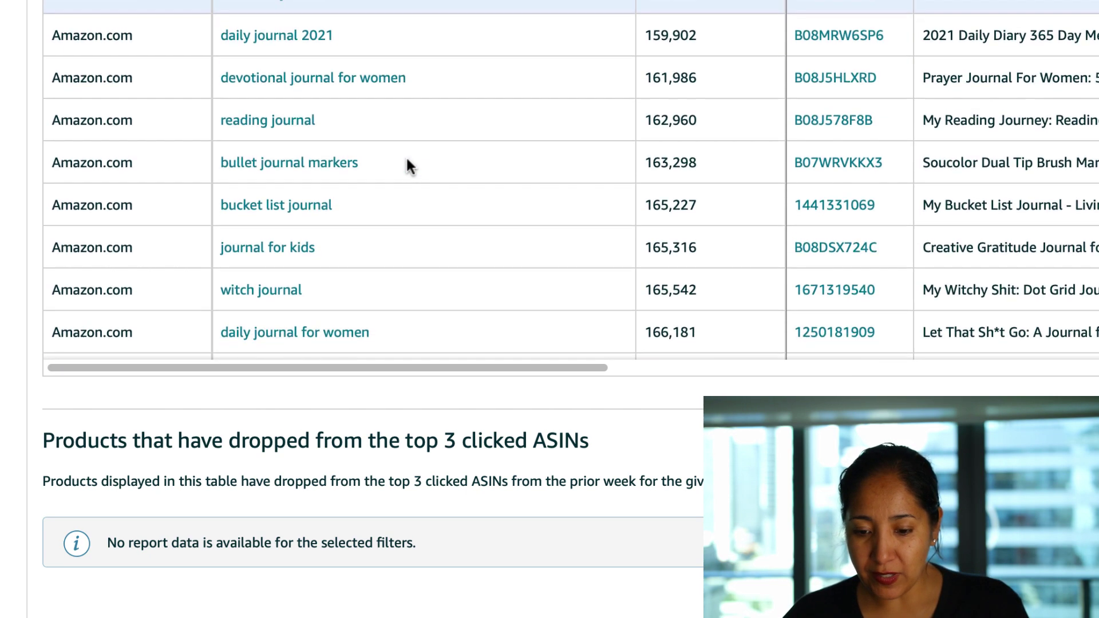
pyautogui.scroll(1, 407, 163)
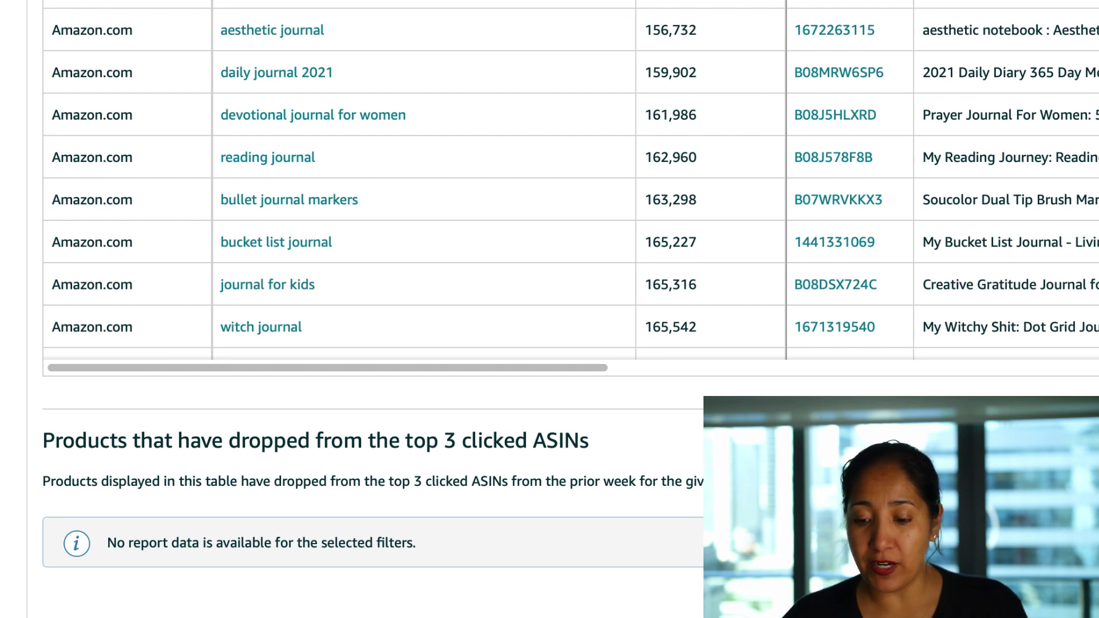
pyautogui.scroll(-1, 461, 101)
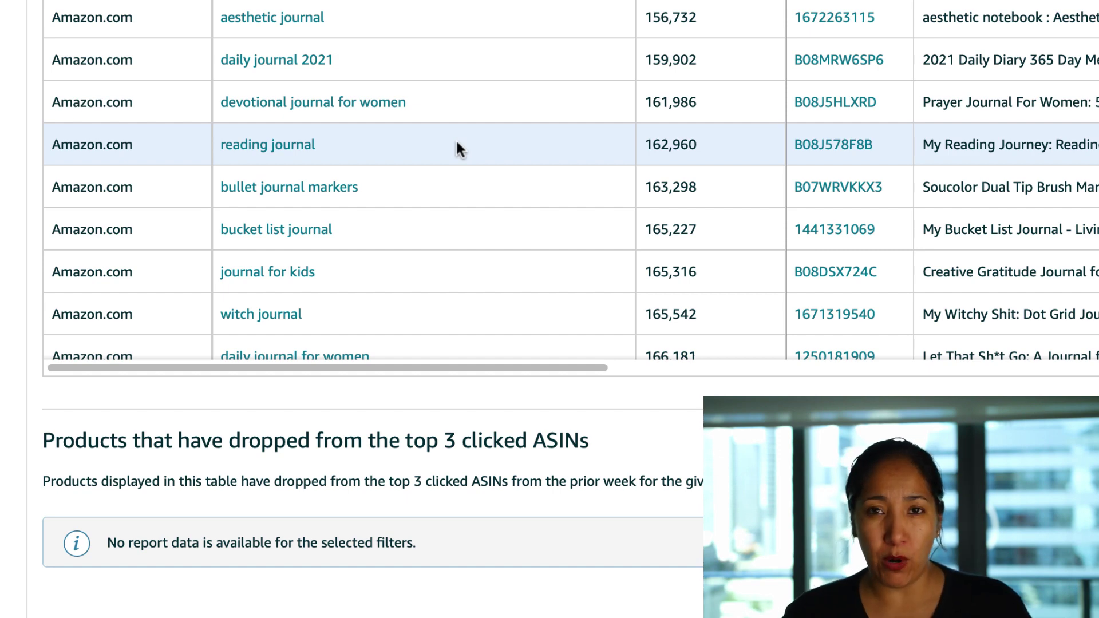
pyautogui.scroll(-4, 456, 147)
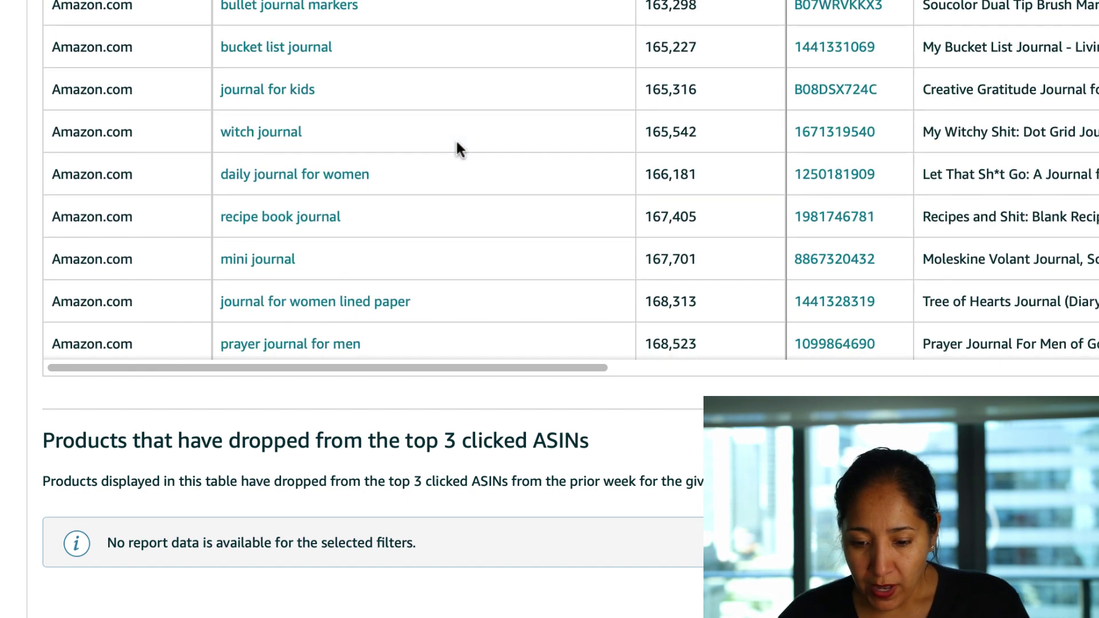
pyautogui.scroll(-10, 446, 174)
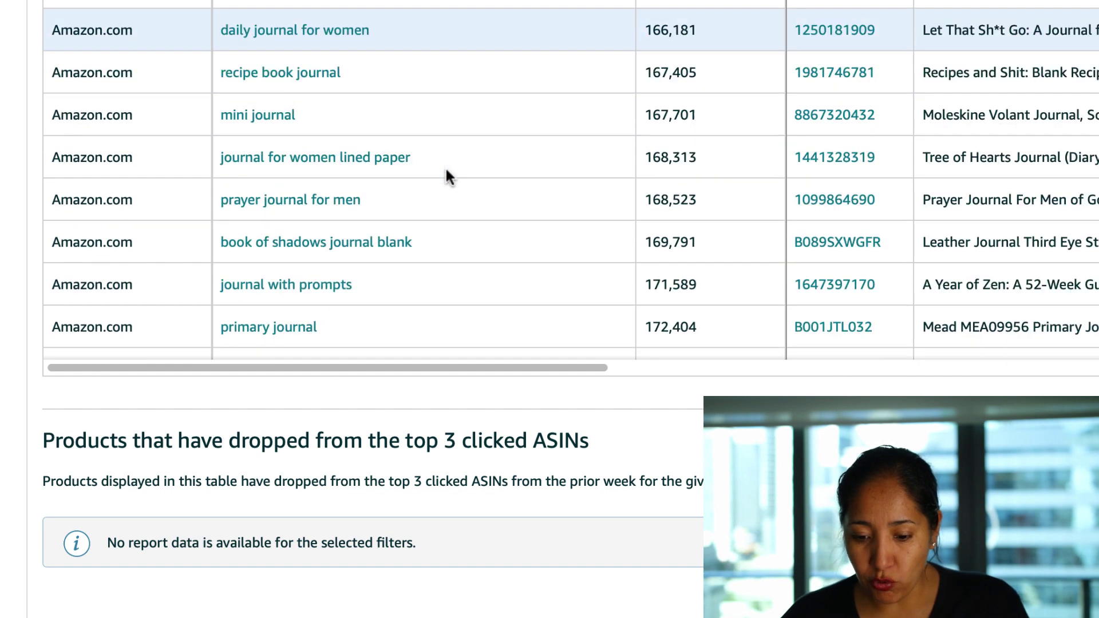
pyautogui.scroll(-5, 447, 172)
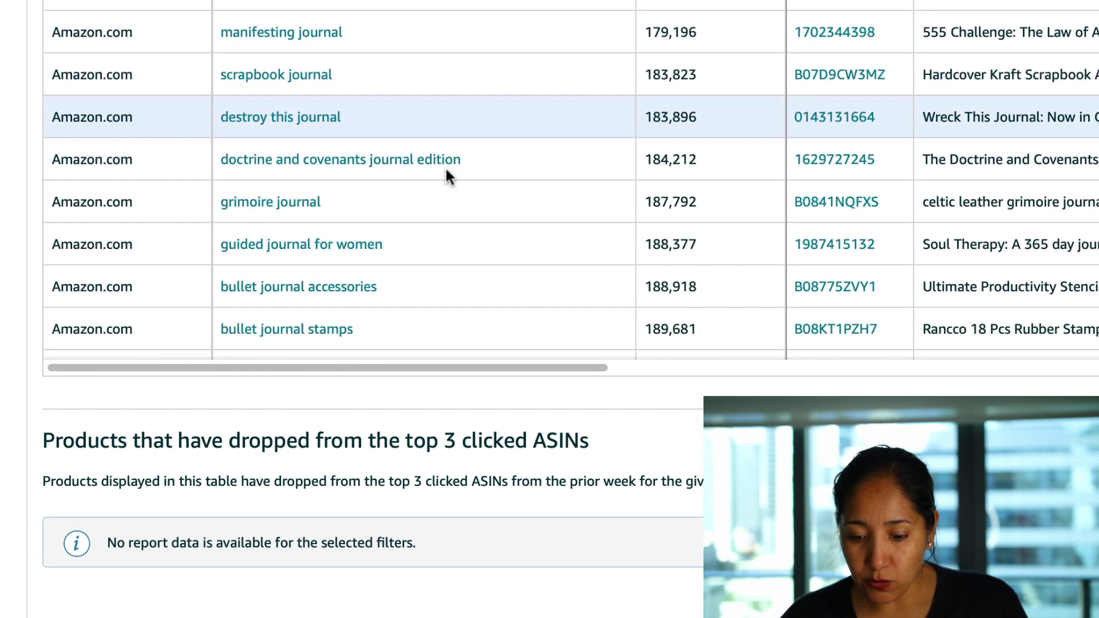
pyautogui.scroll(-8, 447, 171)
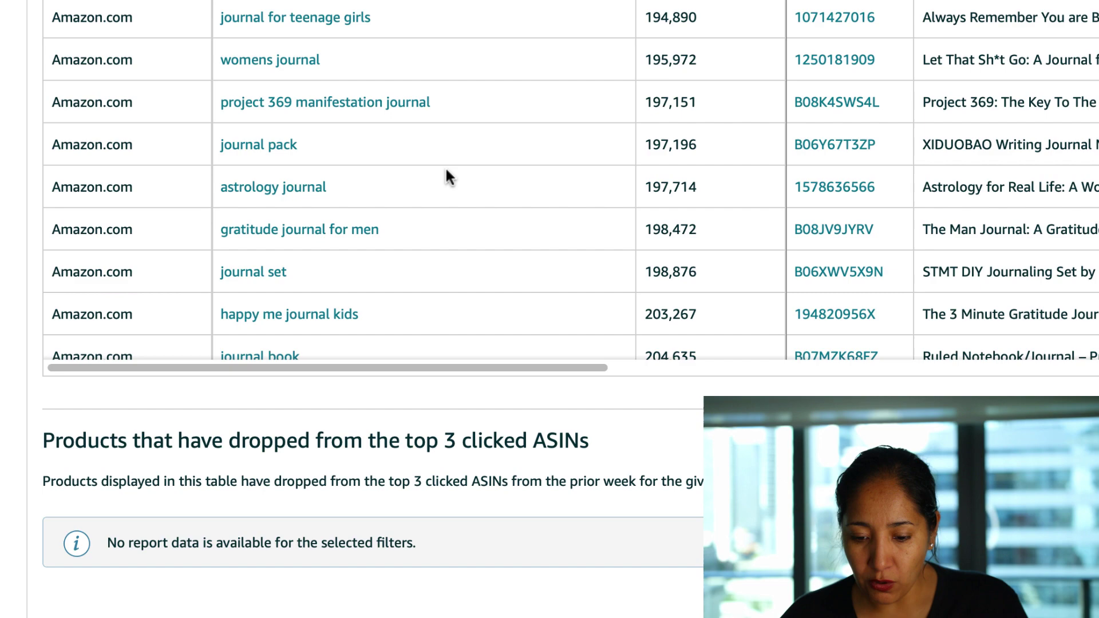
pyautogui.scroll(-8, 446, 172)
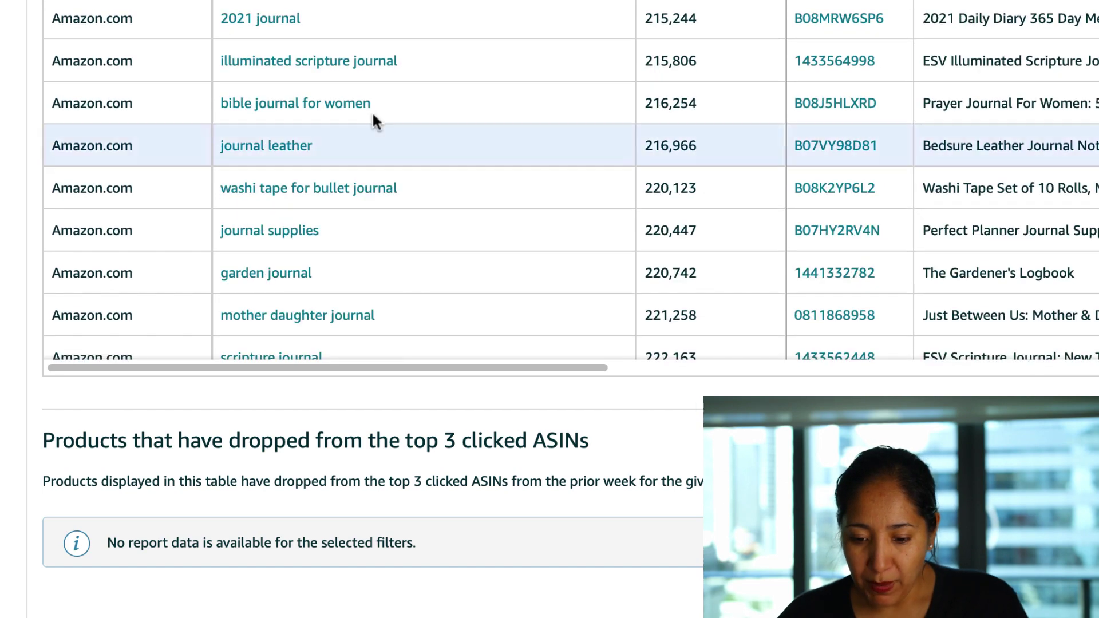
pyautogui.scroll(-7, 413, 151)
pyautogui.scroll(-12, 413, 151)
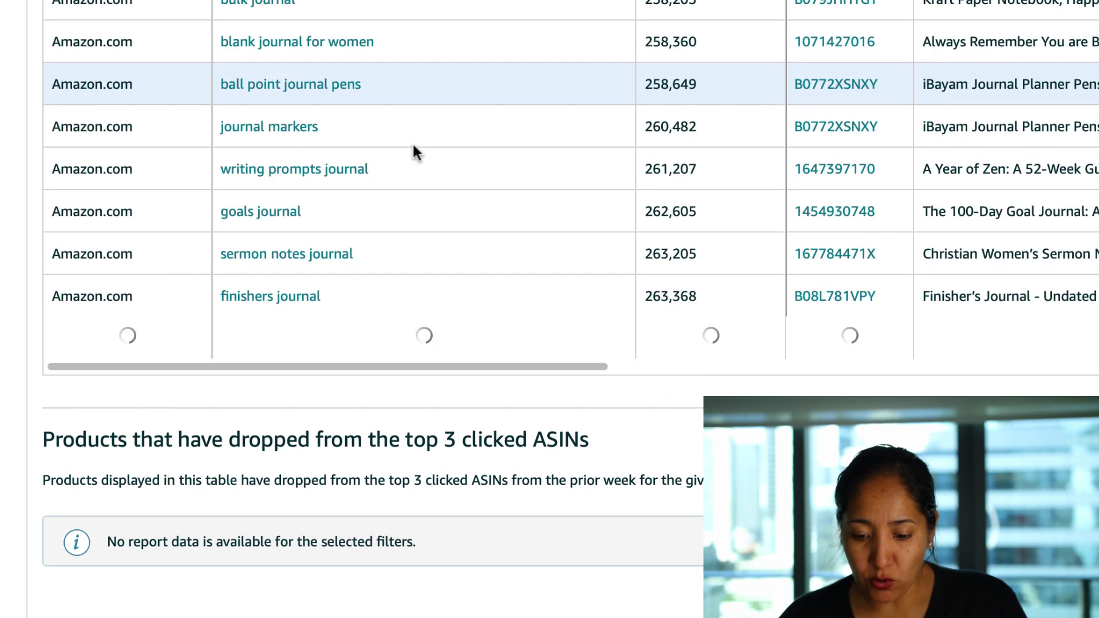
pyautogui.scroll(-4, 413, 151)
pyautogui.scroll(-4, 414, 150)
pyautogui.scroll(6, 414, 150)
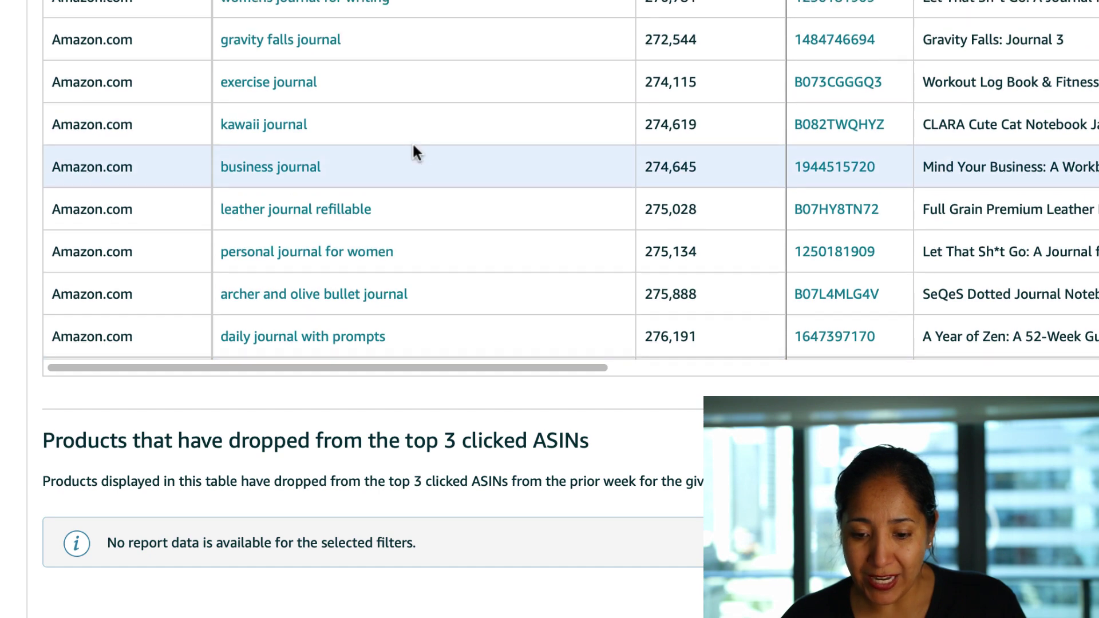
pyautogui.scroll(1, 416, 152)
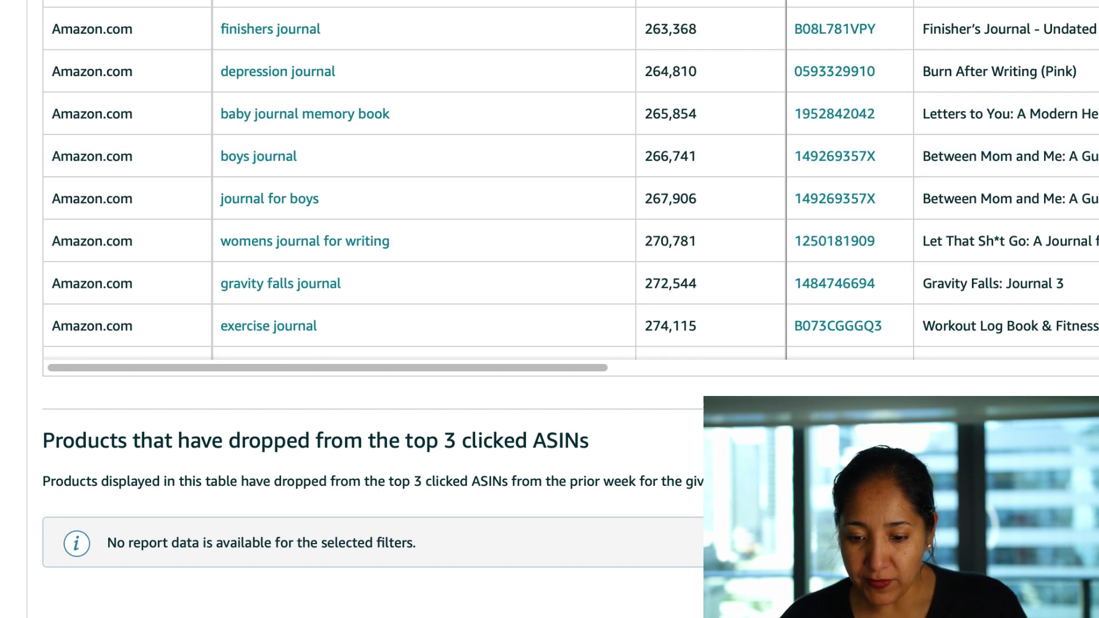
pyautogui.scroll(-5, 329, 150)
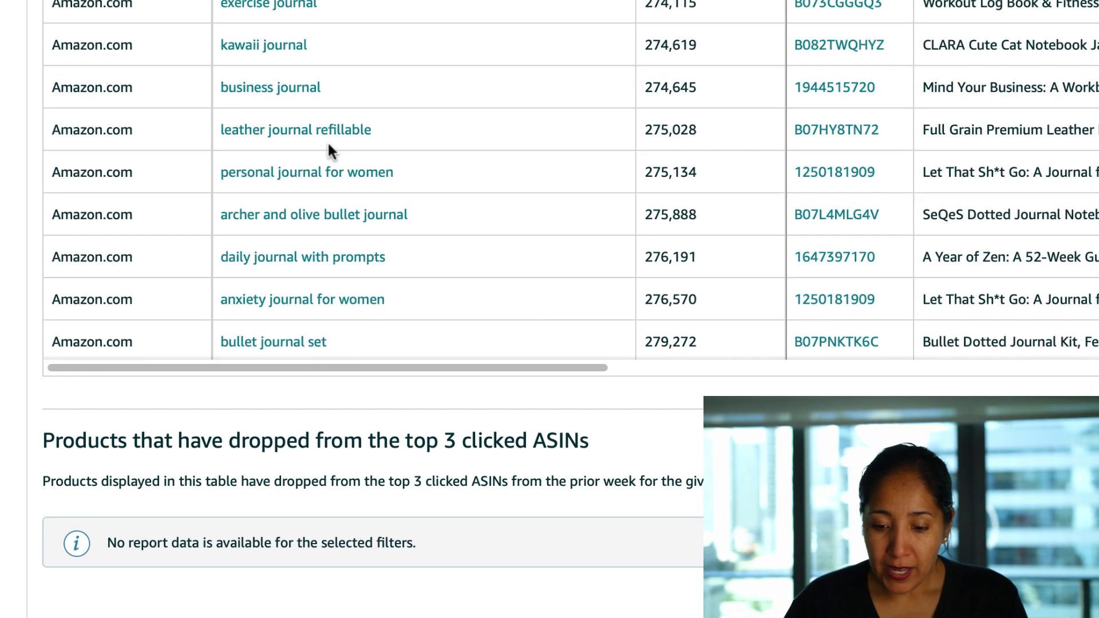
pyautogui.scroll(-15, 328, 147)
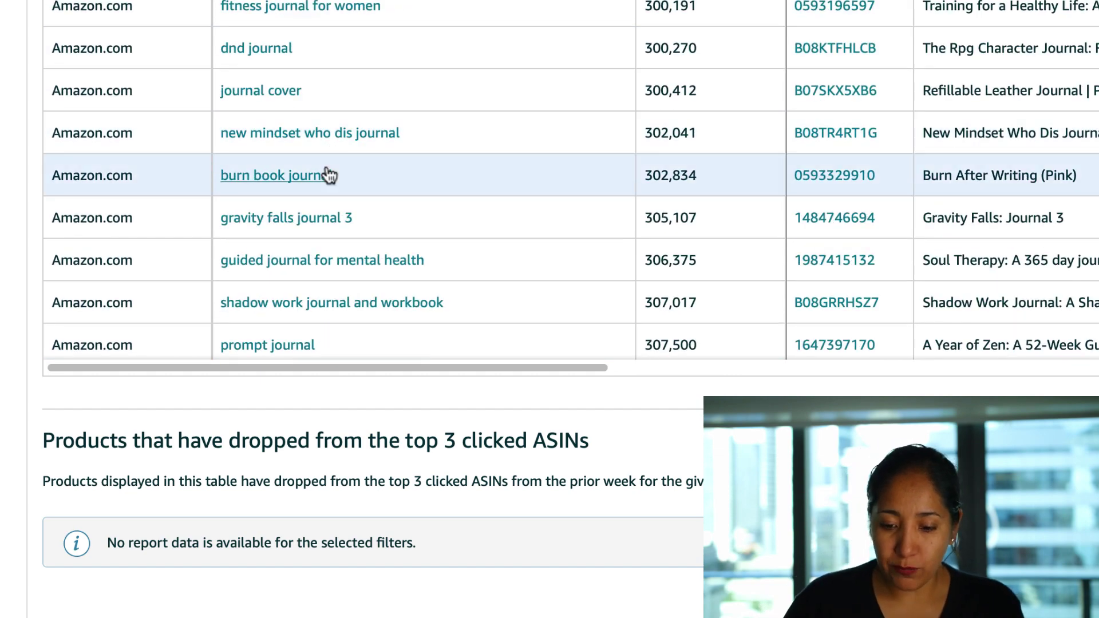
pyautogui.scroll(-3, 389, 185)
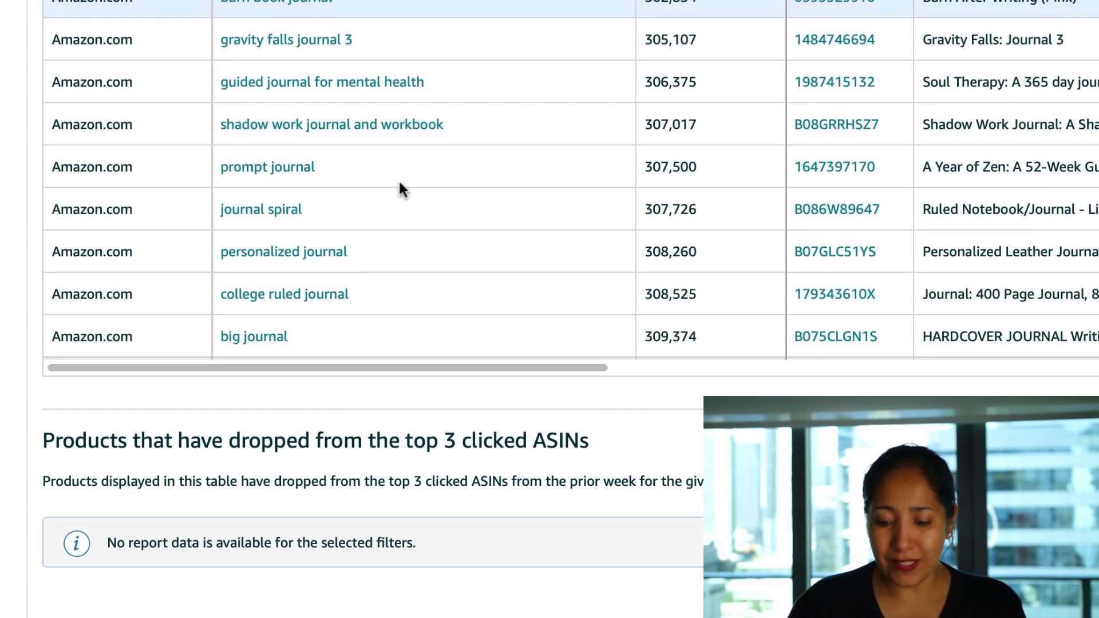
pyautogui.scroll(-20, 400, 185)
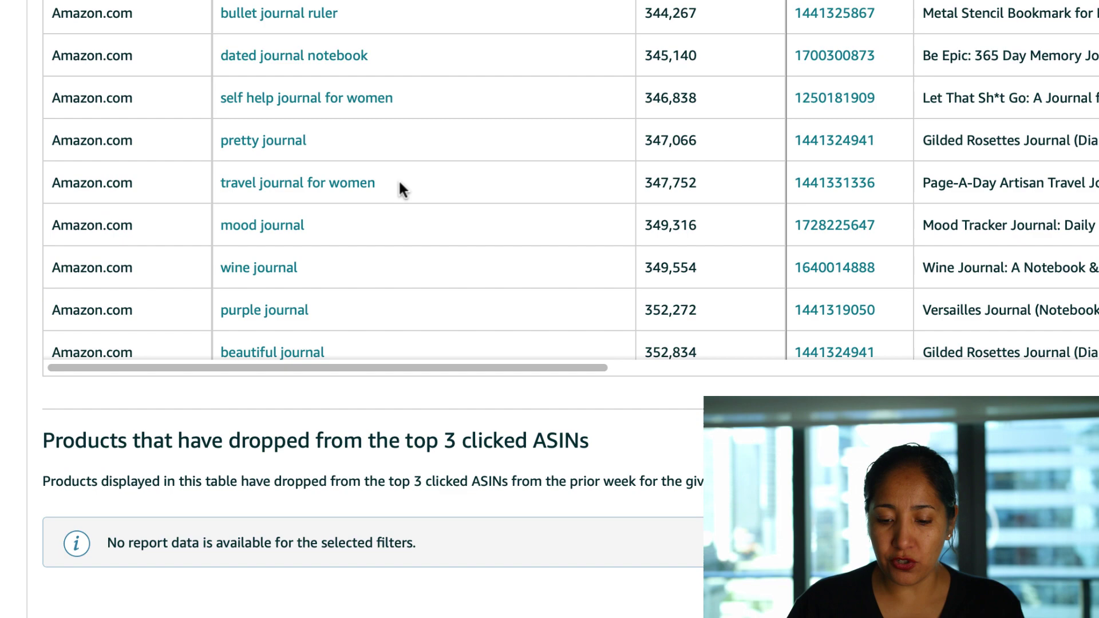
pyautogui.scroll(-15, 399, 183)
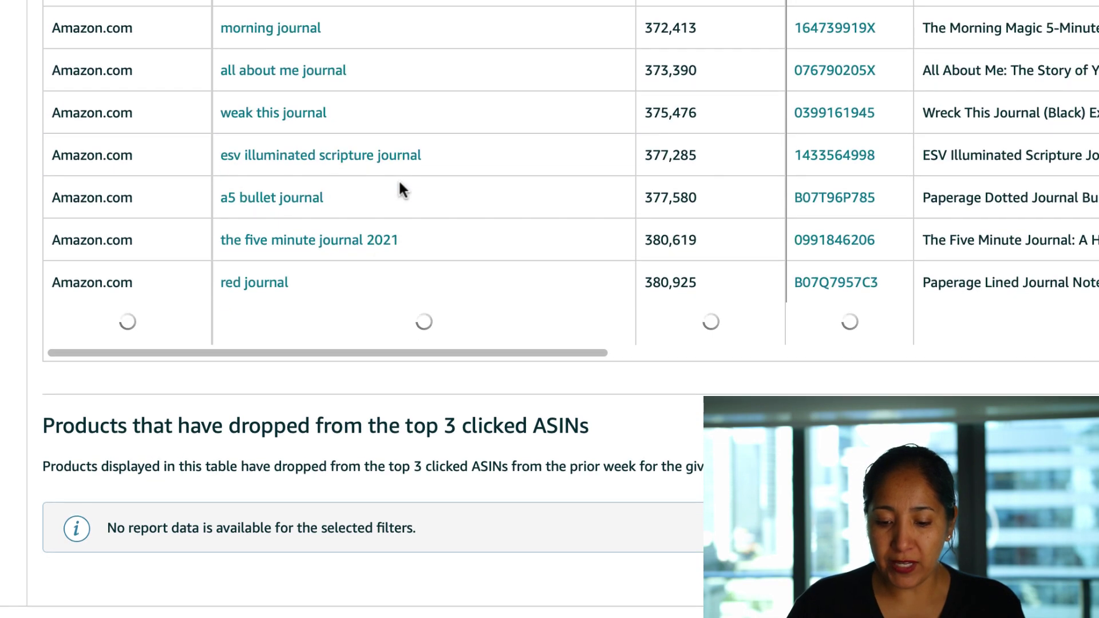
pyautogui.scroll(-20, 400, 185)
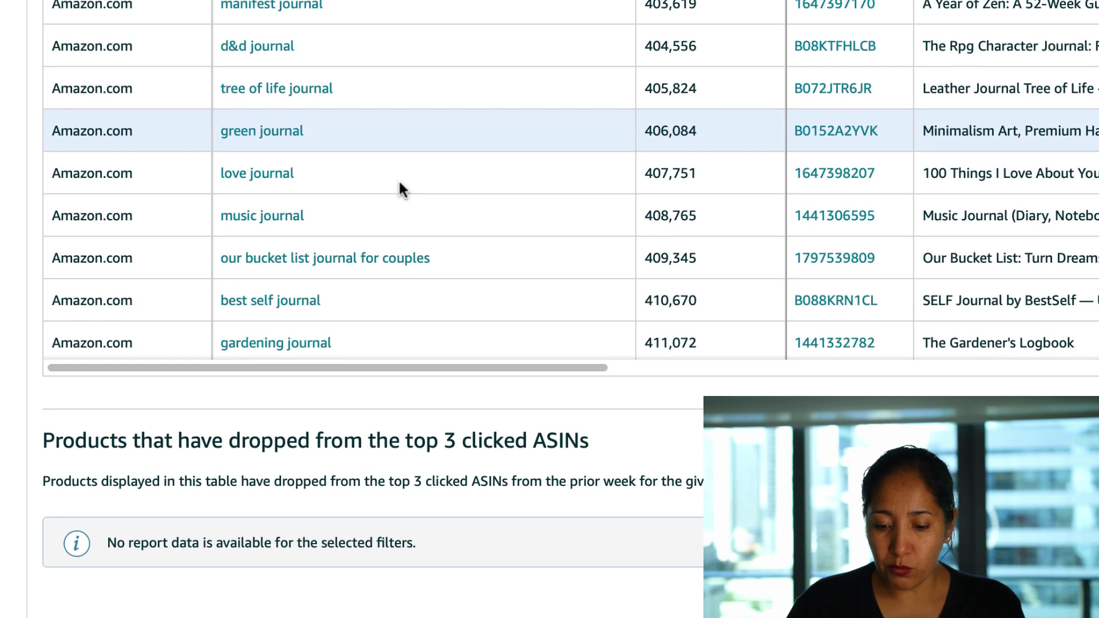
pyautogui.scroll(-4, 398, 189)
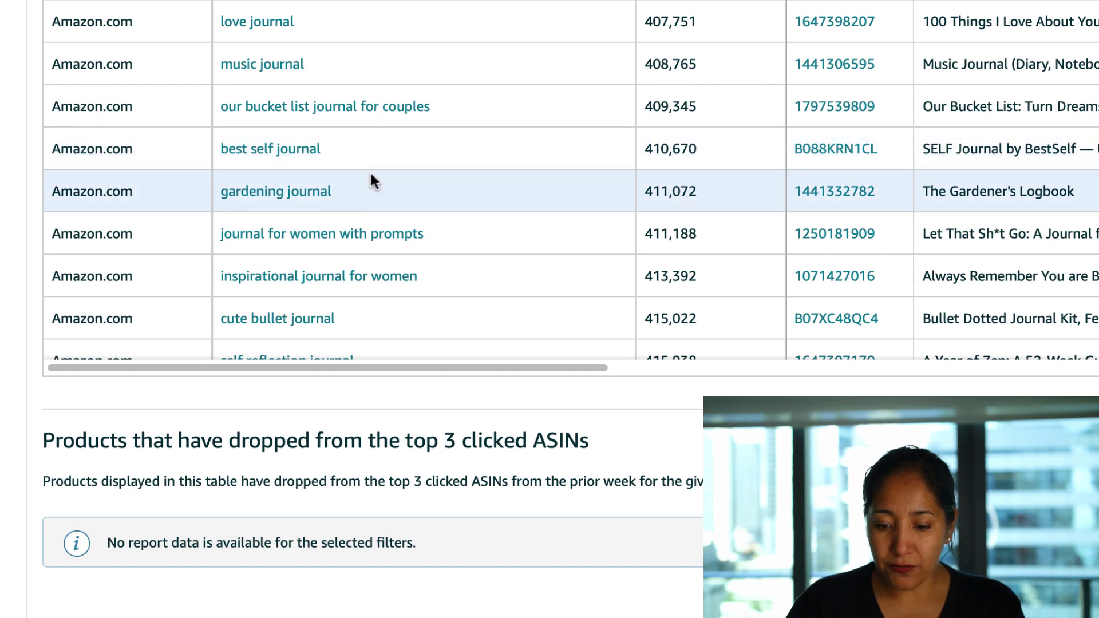
# Scroll further and select the 'esv scripture journal' search term text
pyautogui.scroll(-1, 366, 206)
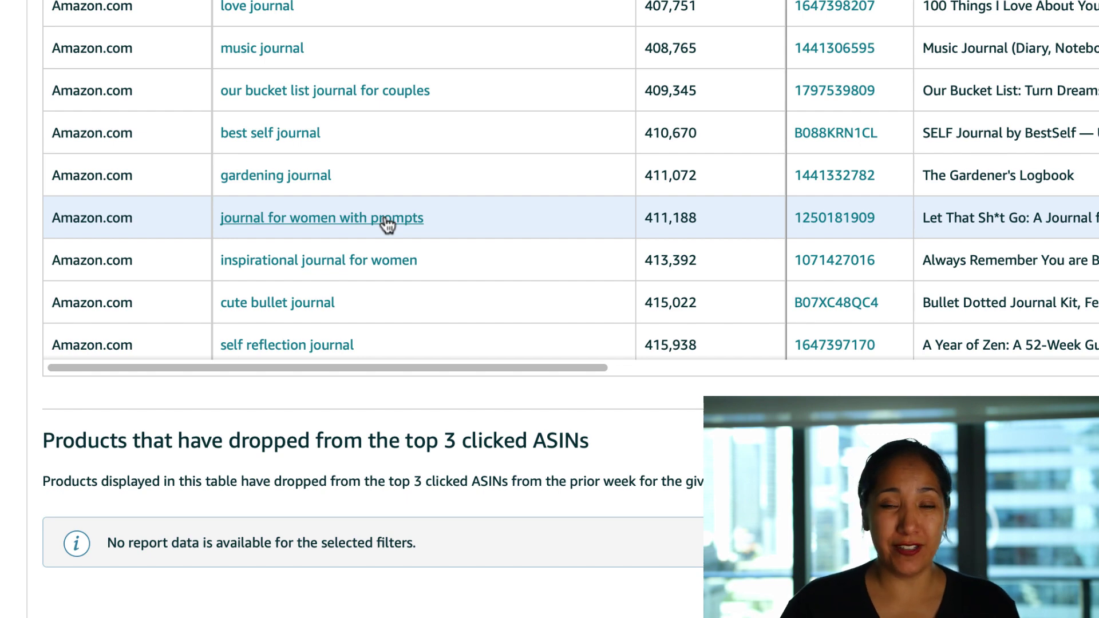
pyautogui.scroll(-10, 387, 224)
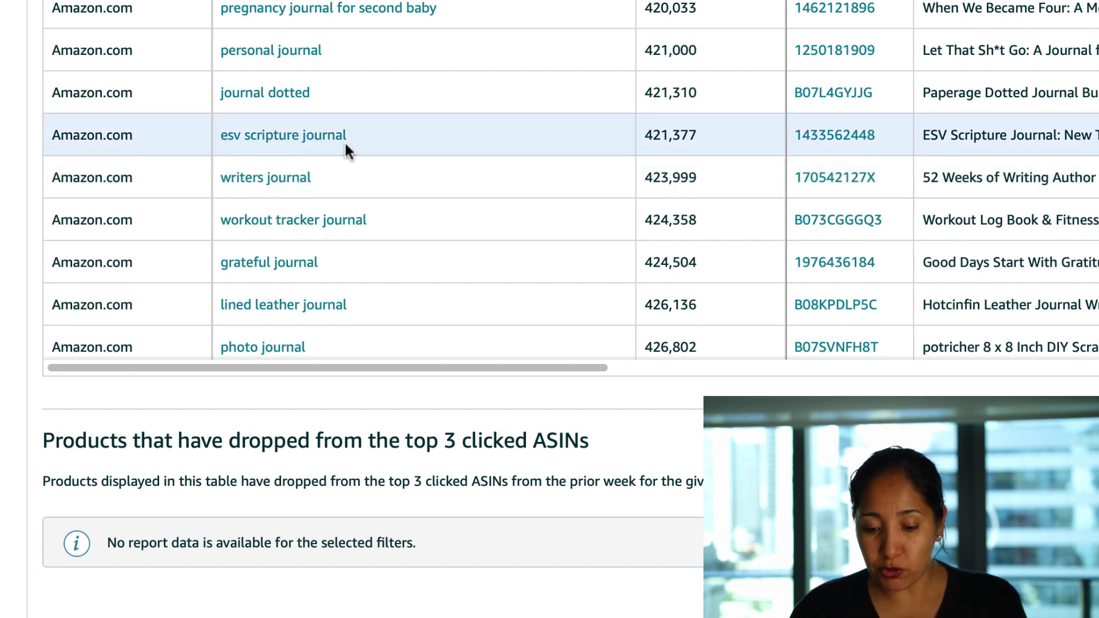
pyautogui.scroll(-2, 345, 147)
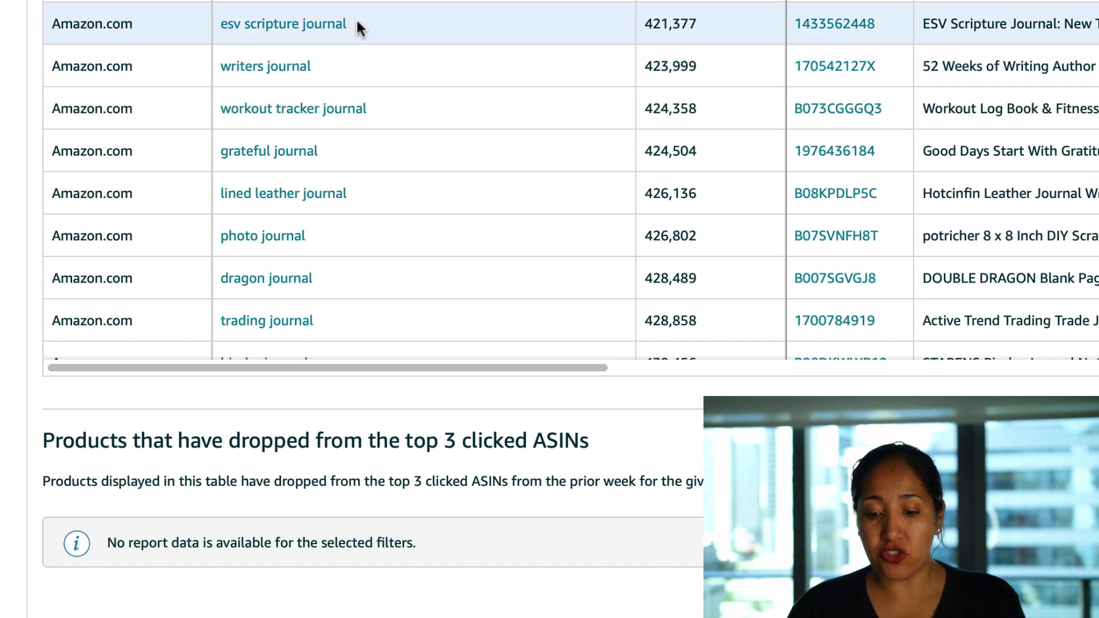
pyautogui.moveTo(355, 23); pyautogui.dragTo(227, 22)
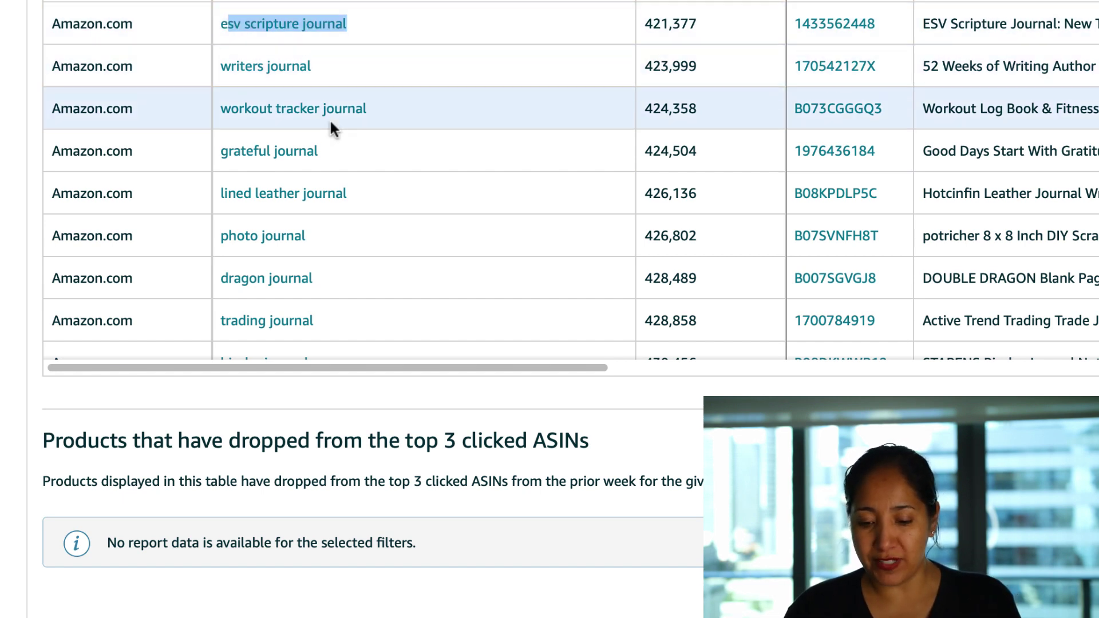
# Continue to rank 466,021 and select the 'dream life manifestation journal' search term
pyautogui.scroll(-5, 331, 122)
pyautogui.scroll(-9, 331, 120)
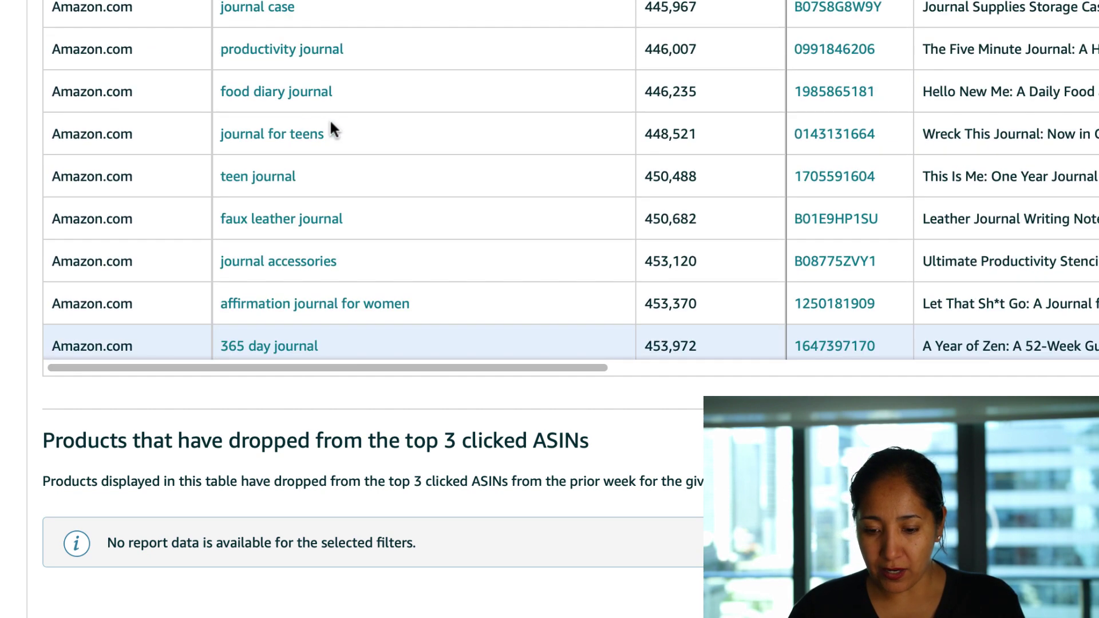
pyautogui.scroll(-3, 319, 182)
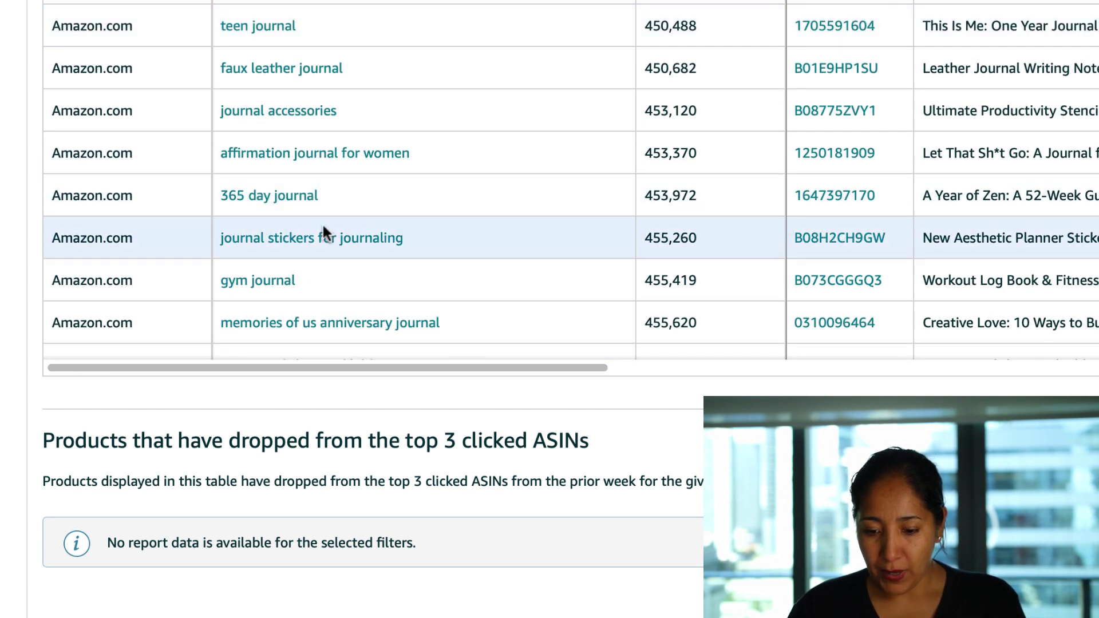
pyautogui.scroll(-3, 321, 222)
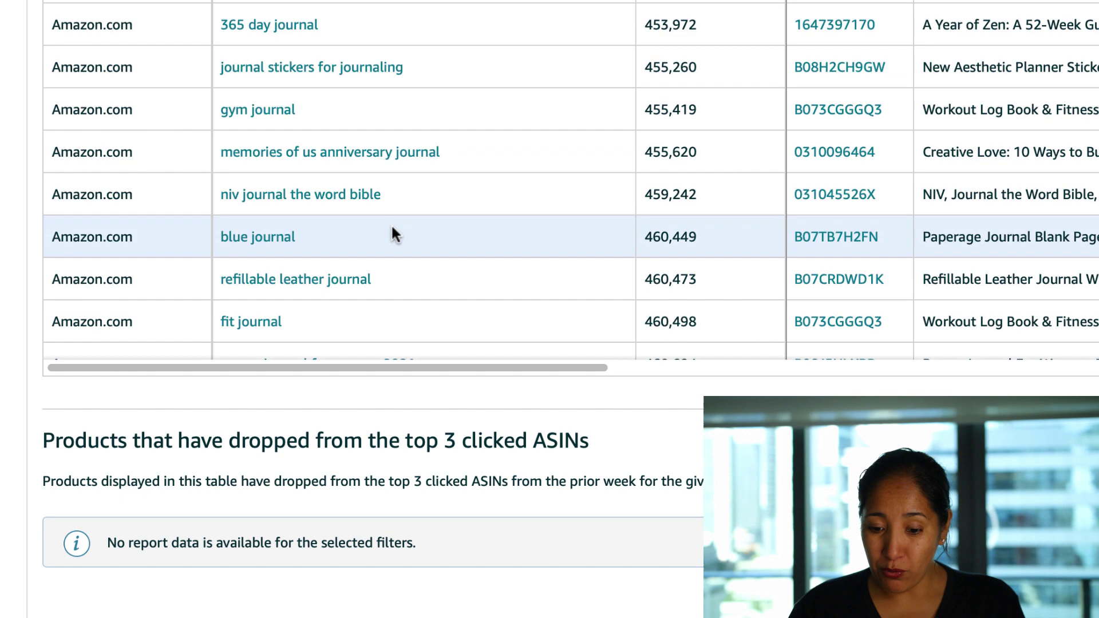
pyautogui.scroll(-1, 390, 223)
pyautogui.scroll(-3, 369, 266)
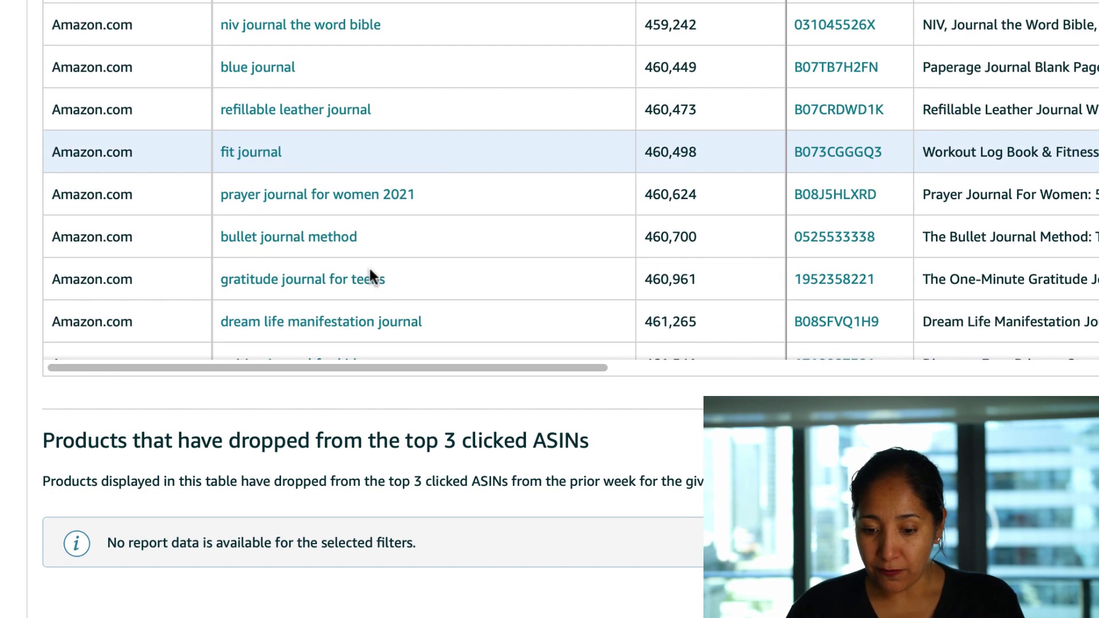
pyautogui.scroll(-2, 381, 243)
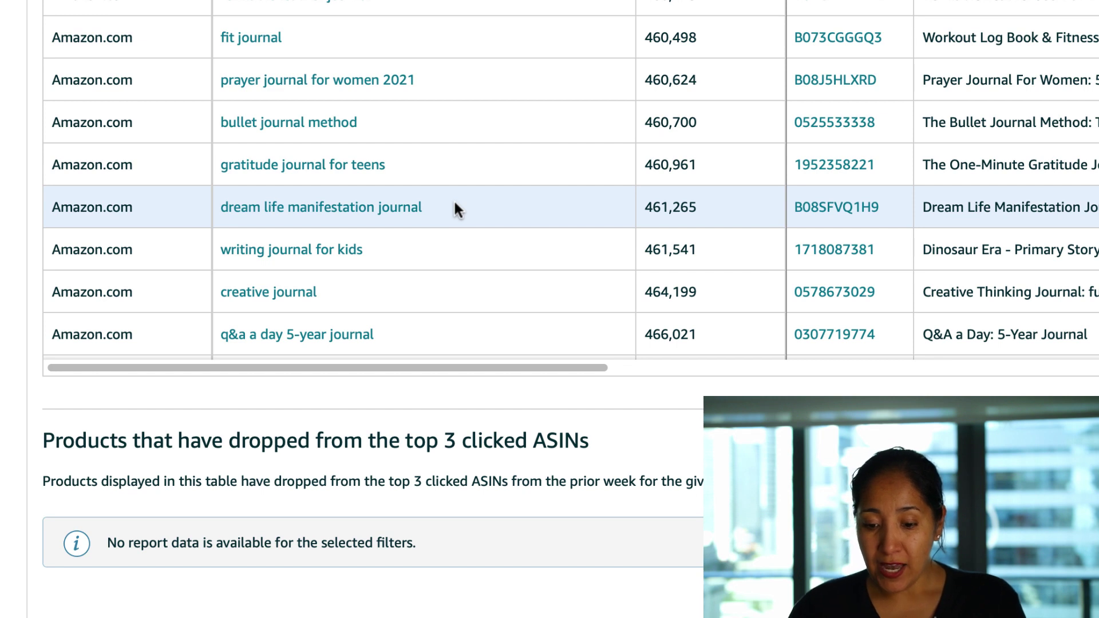
pyautogui.moveTo(455, 206); pyautogui.dragTo(219, 207)
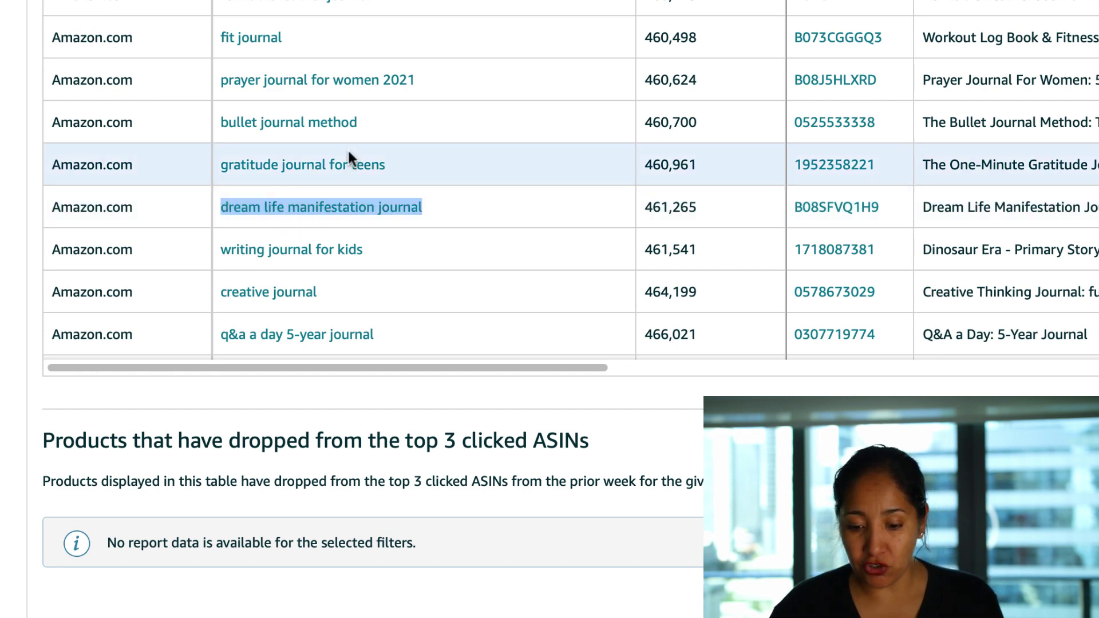